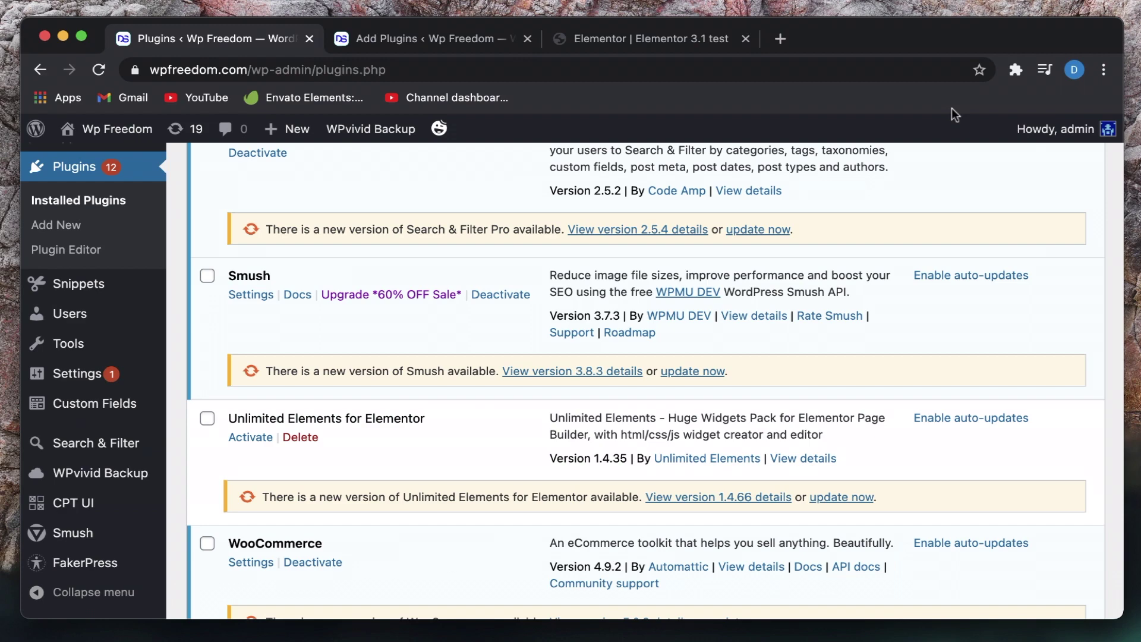
Switch to the Add Plugins results for 'steroids', where OoohBoi Steroids for Elementor is already active
key("ctrl+Tab")
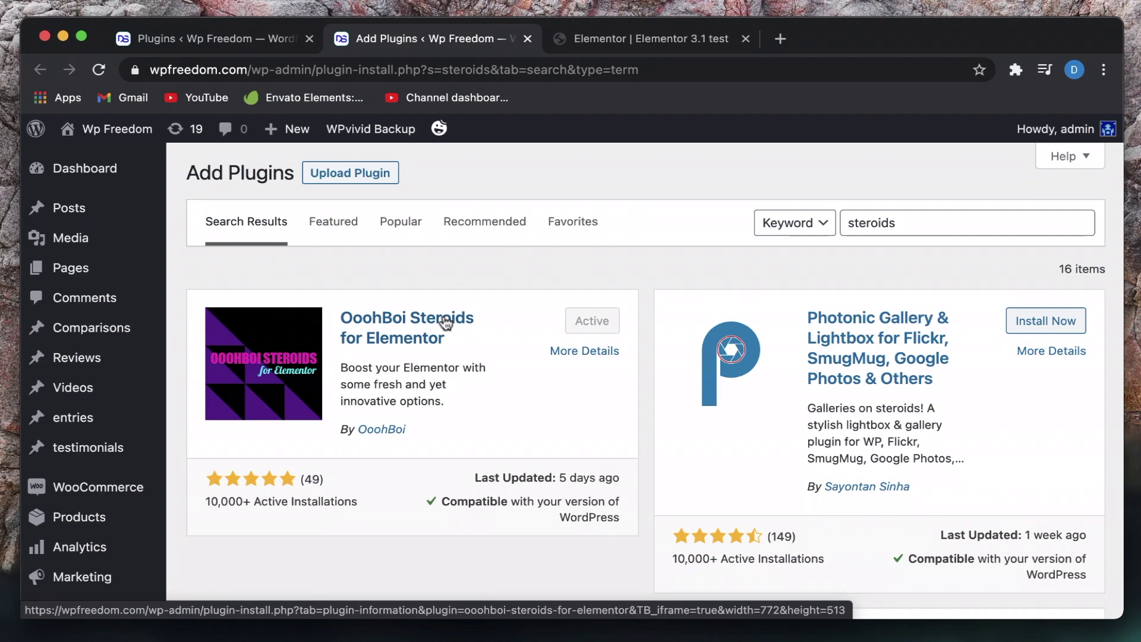
Go to the 'Elementor | Elementor 3.1 test' editor with the 404 page open
left_click(651, 47)
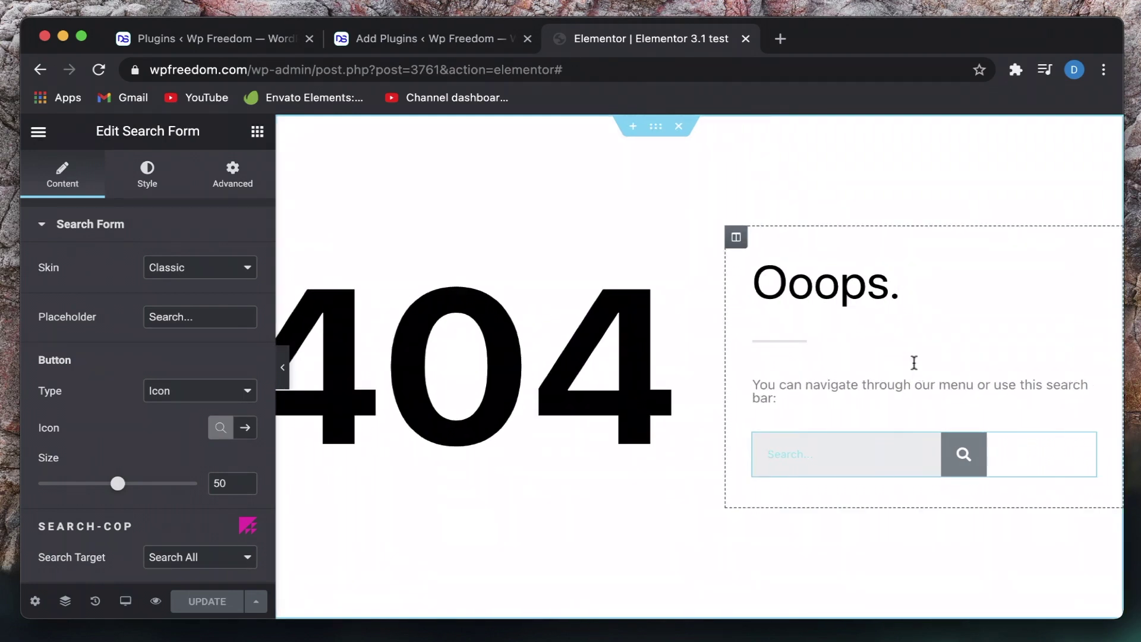
Give the Ooops heading Harakiri writing mode Vertical LR, with Flip on and Inline (auto) height
left_click(930, 284)
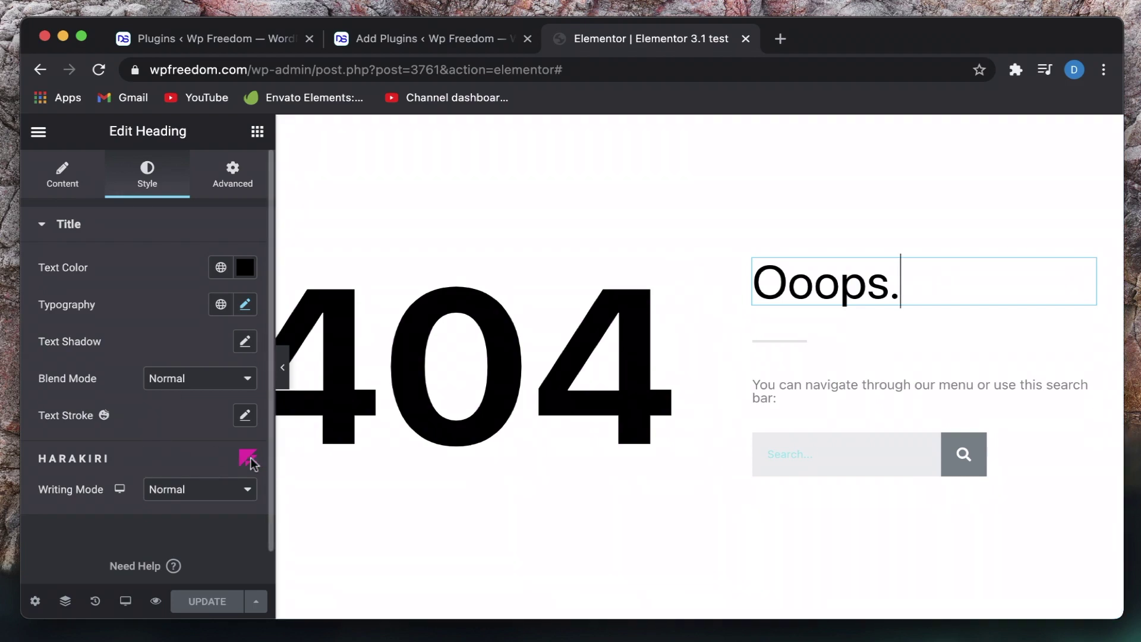
left_click(202, 491)
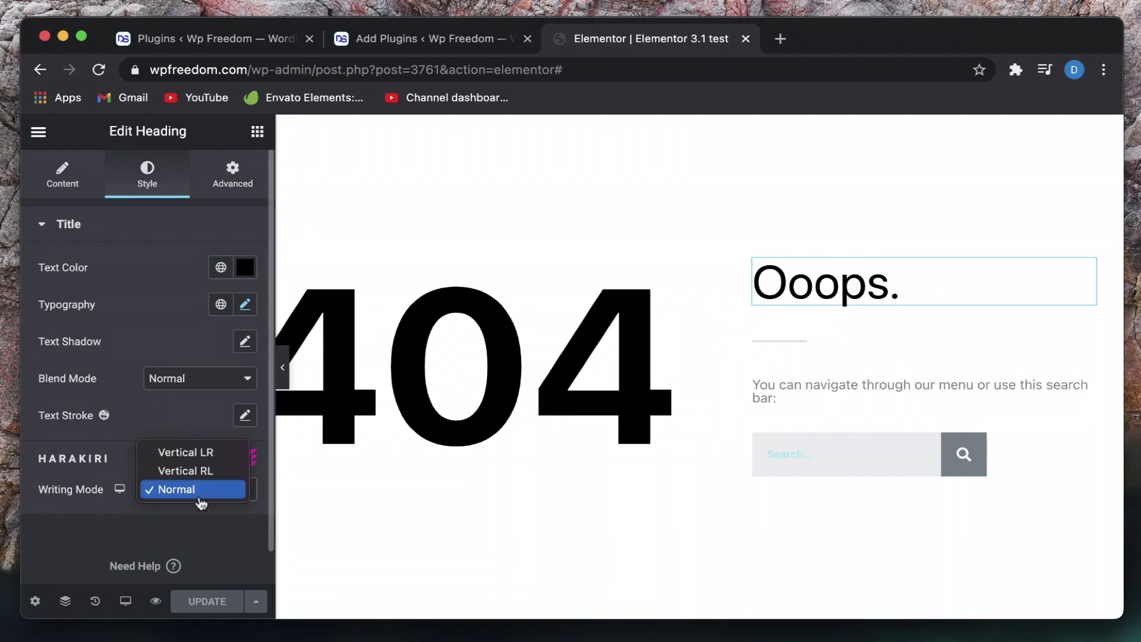
left_click(197, 454)
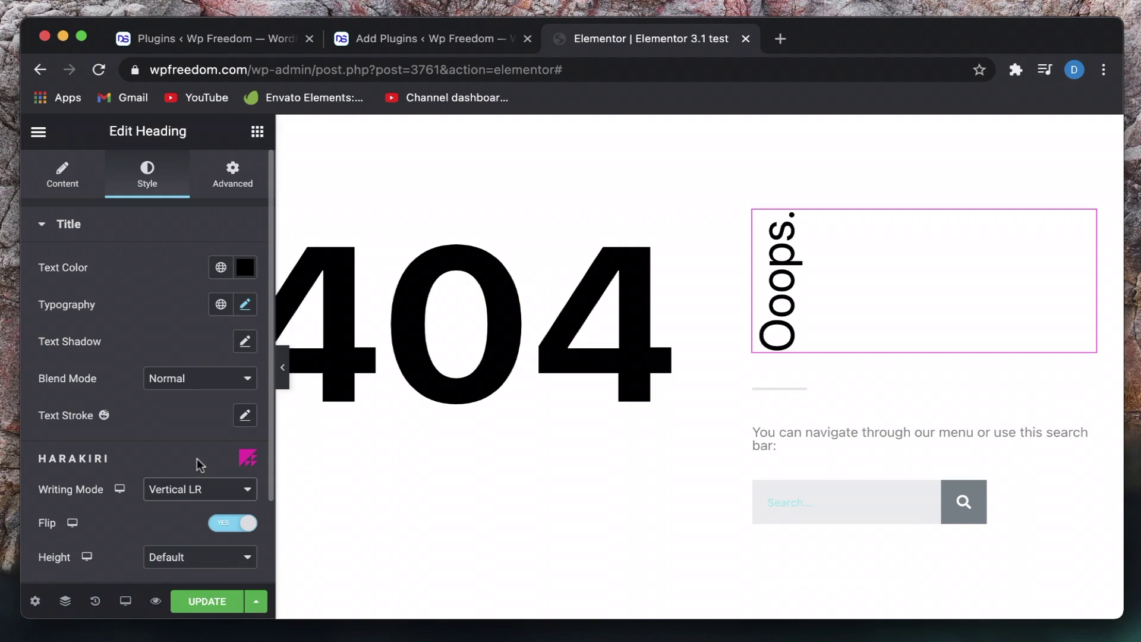
left_click(236, 523)
left_click(235, 523)
scroll(233, 518, "down", 2)
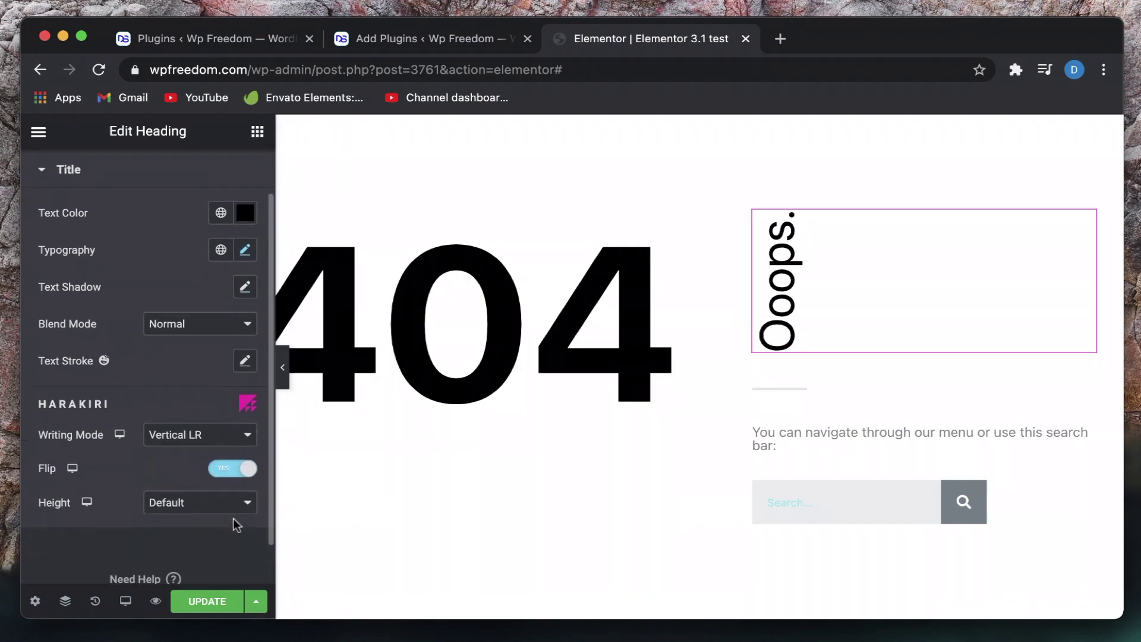
left_click(220, 502)
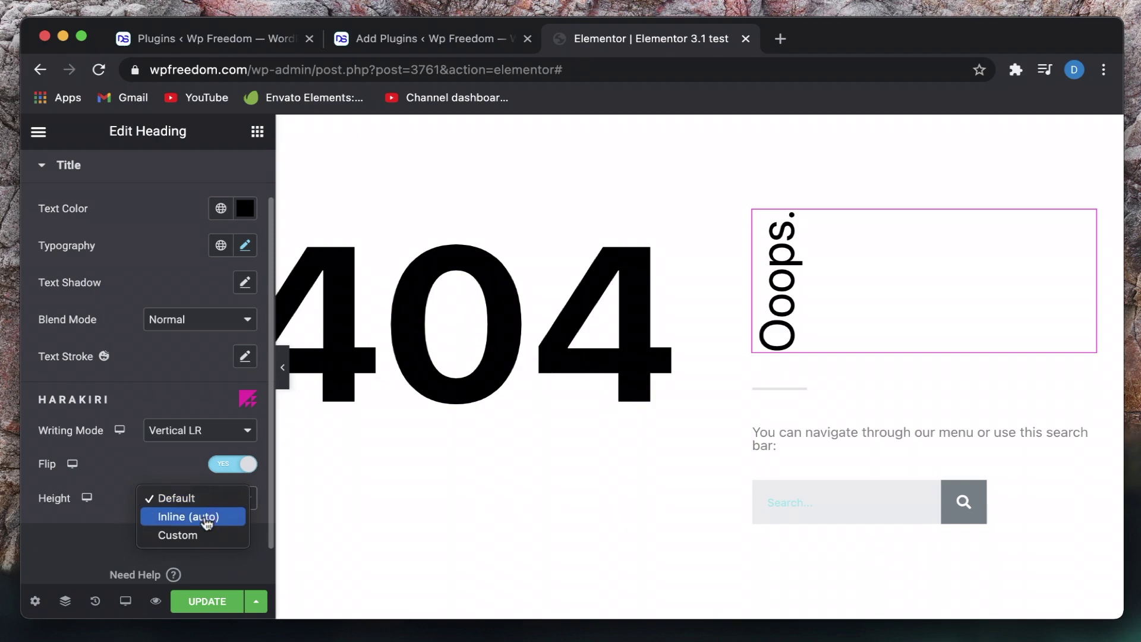
left_click(205, 517)
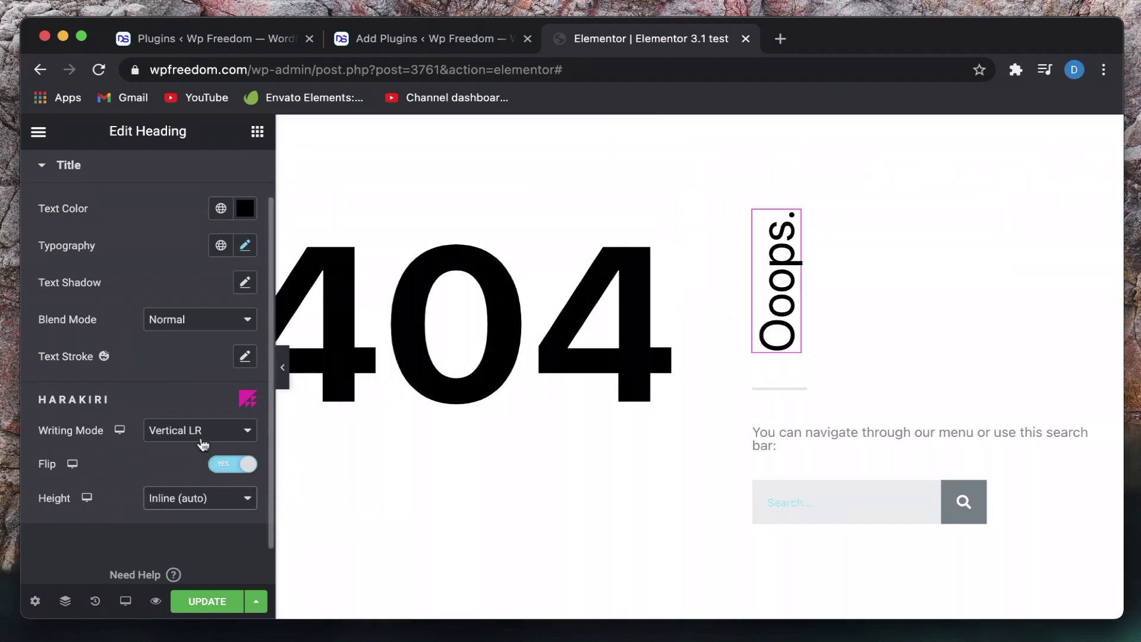
scroll(204, 443, "up", 2)
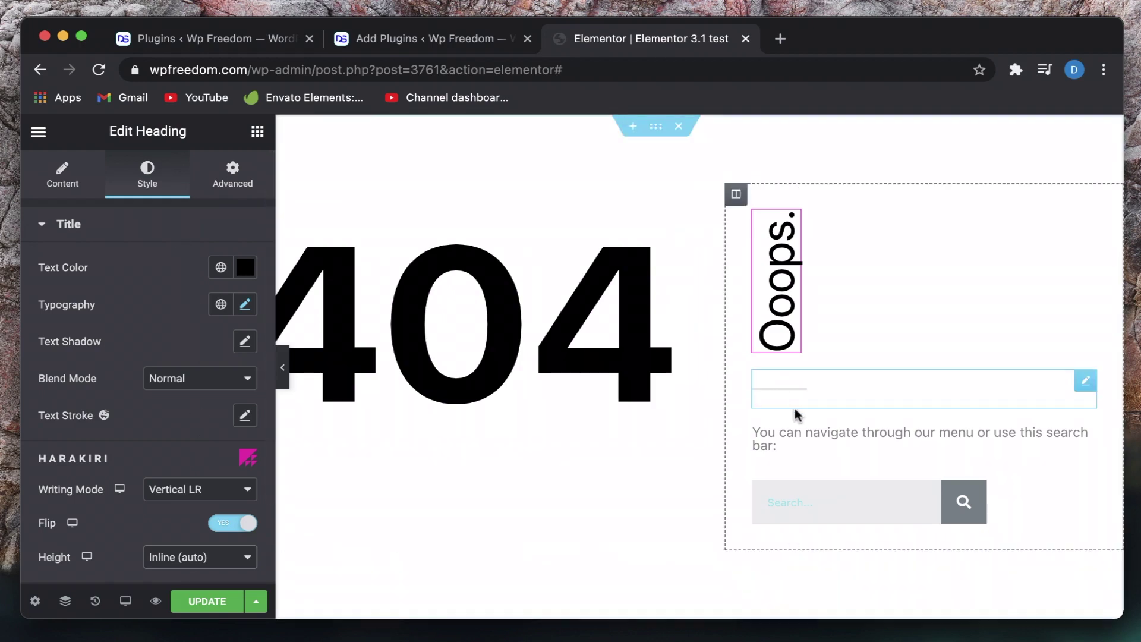
Change the search form's Search-Cop Search Target from Search All to Search Posts
left_click(1034, 504)
scroll(179, 496, "down", 4)
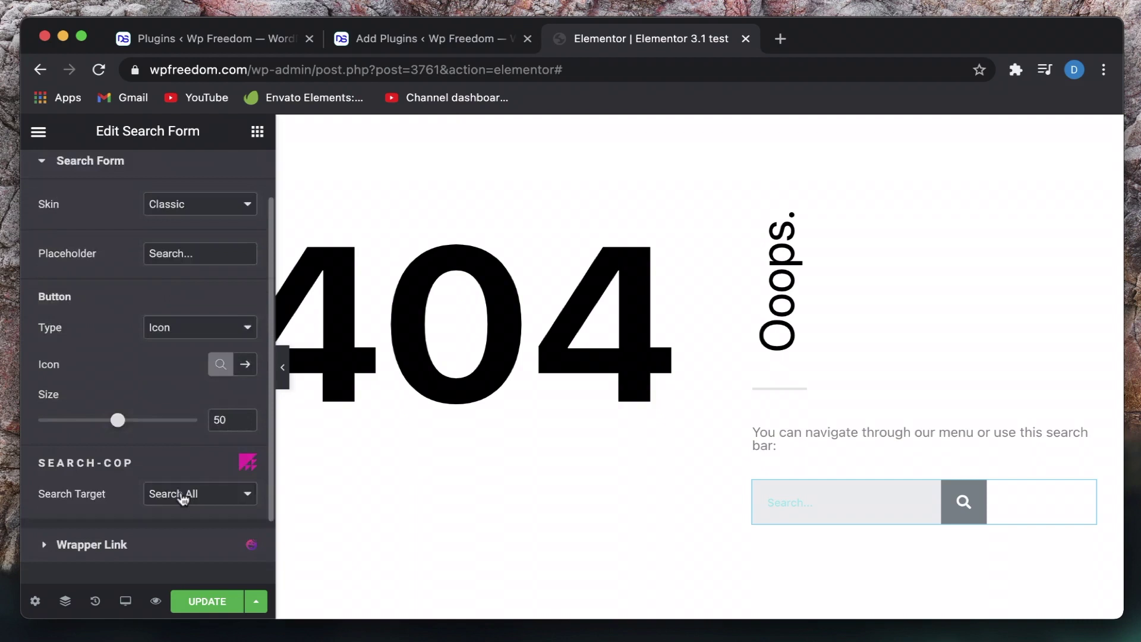
triple_click(90, 396)
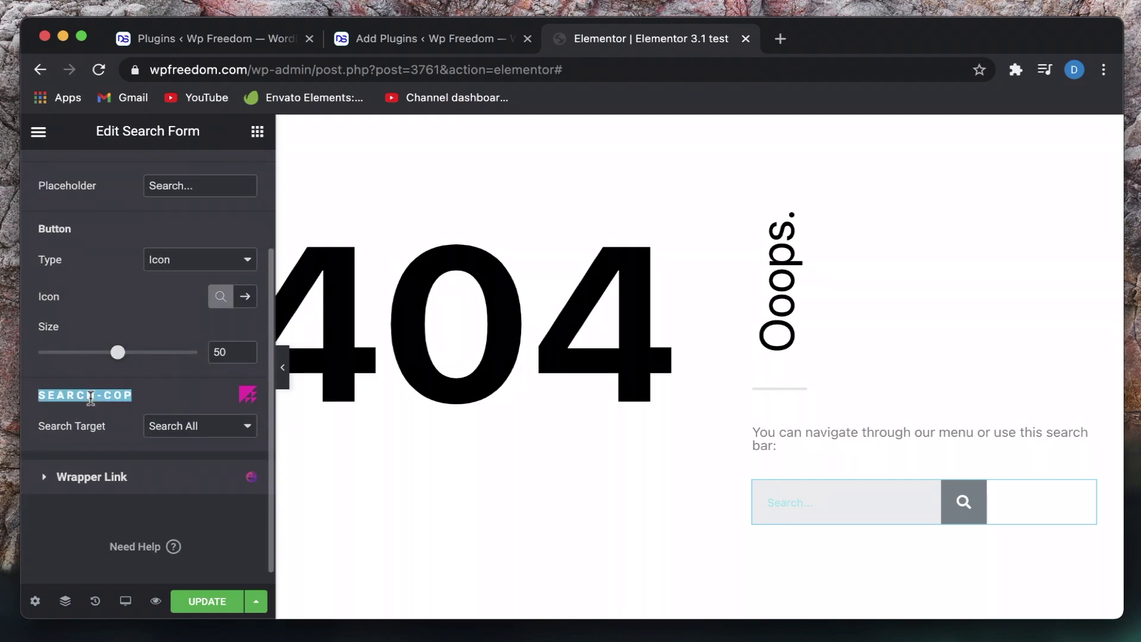
triple_click(112, 395)
triple_click(111, 394)
left_click(218, 438)
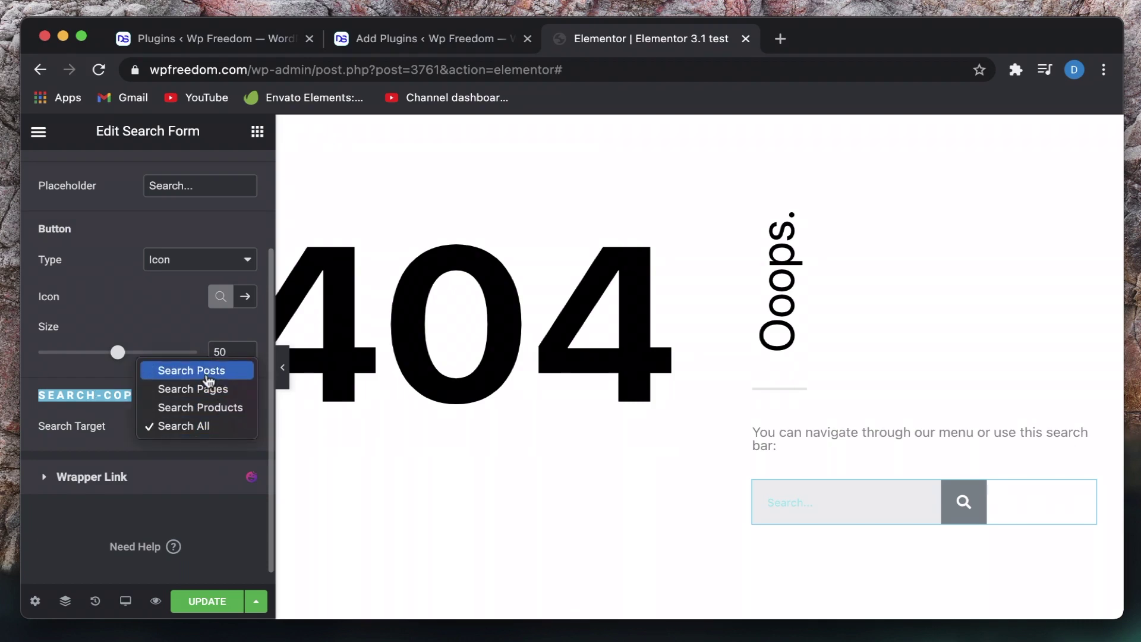
left_click(208, 371)
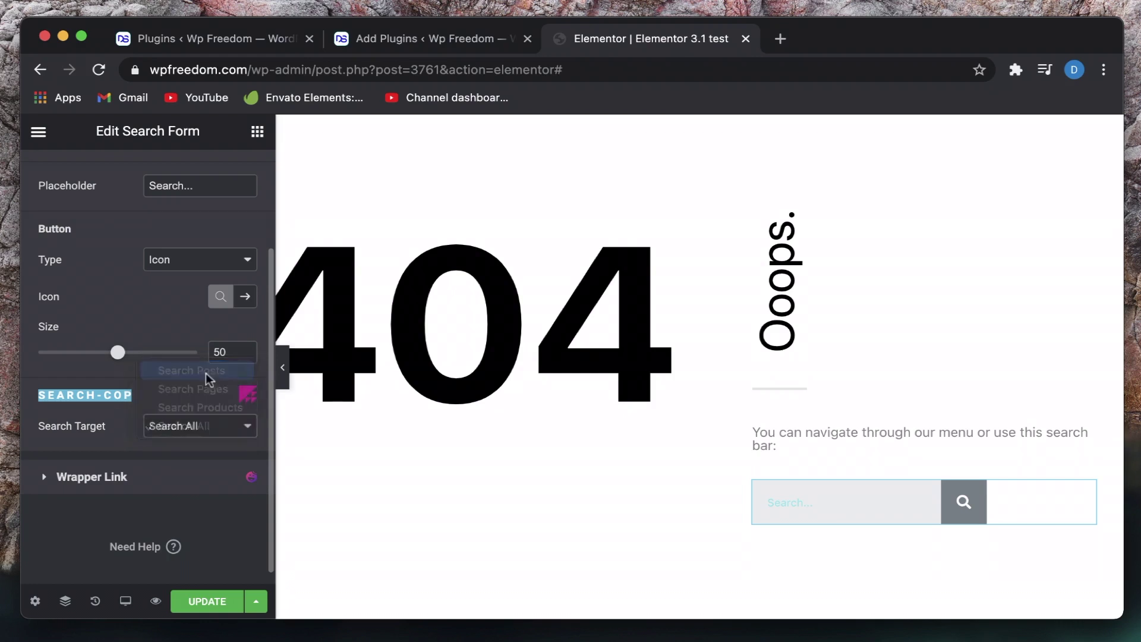
left_click(195, 427)
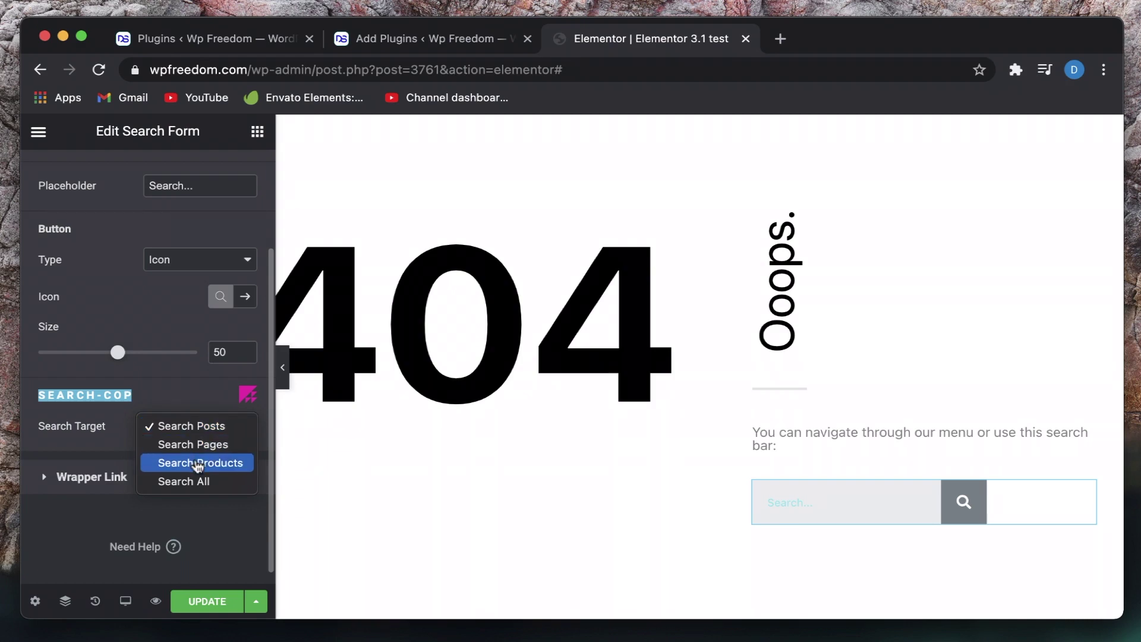
left_click(114, 444)
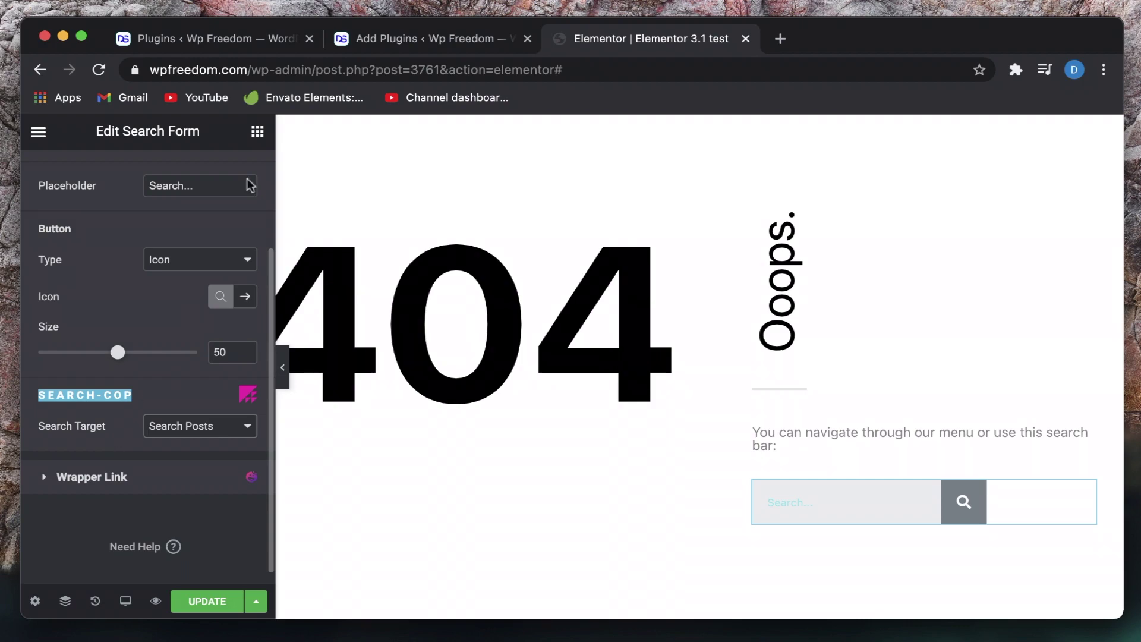
Open the Steroids for Elementor settings page from the installed plugins list
left_click(417, 46)
left_click(243, 48)
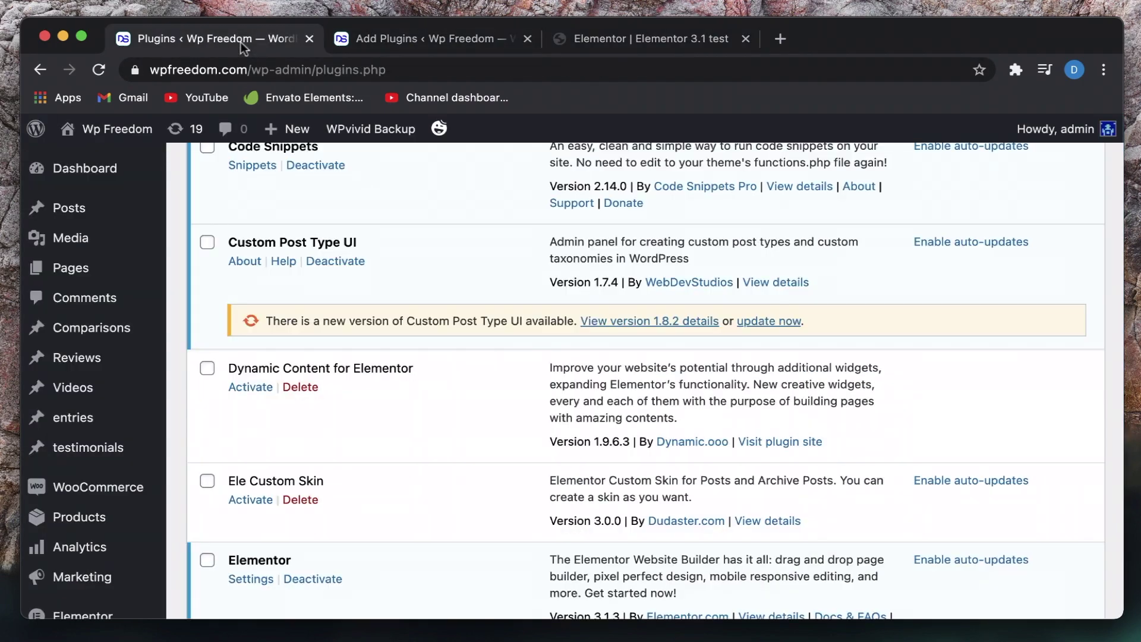
scroll(112, 423, "down", 4)
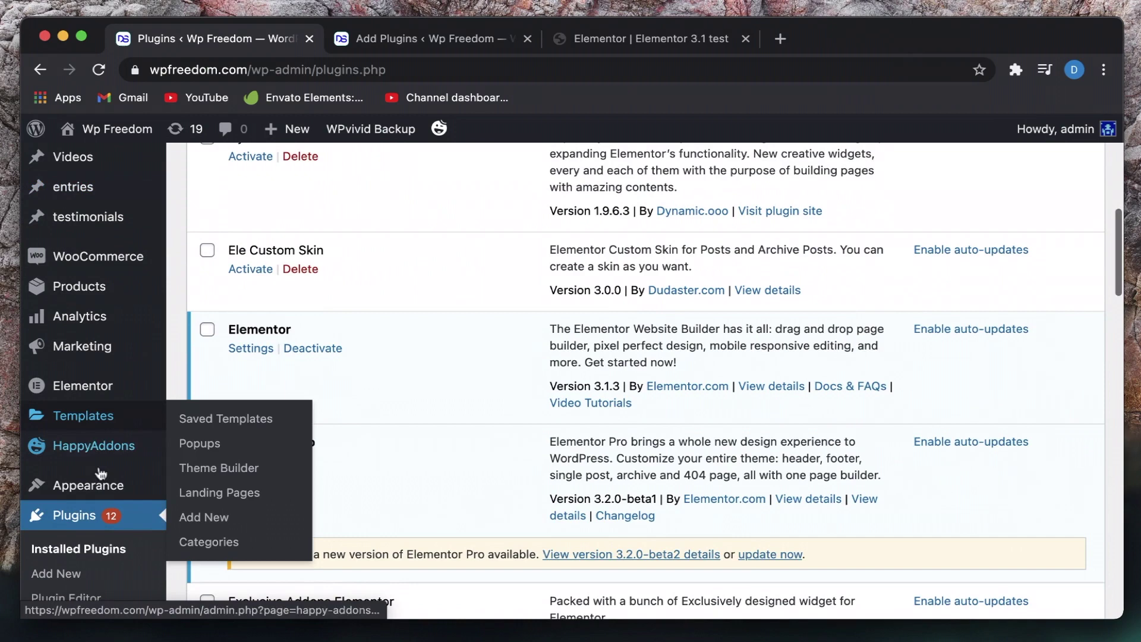
scroll(108, 431, "down", 2)
scroll(104, 439, "down", 3)
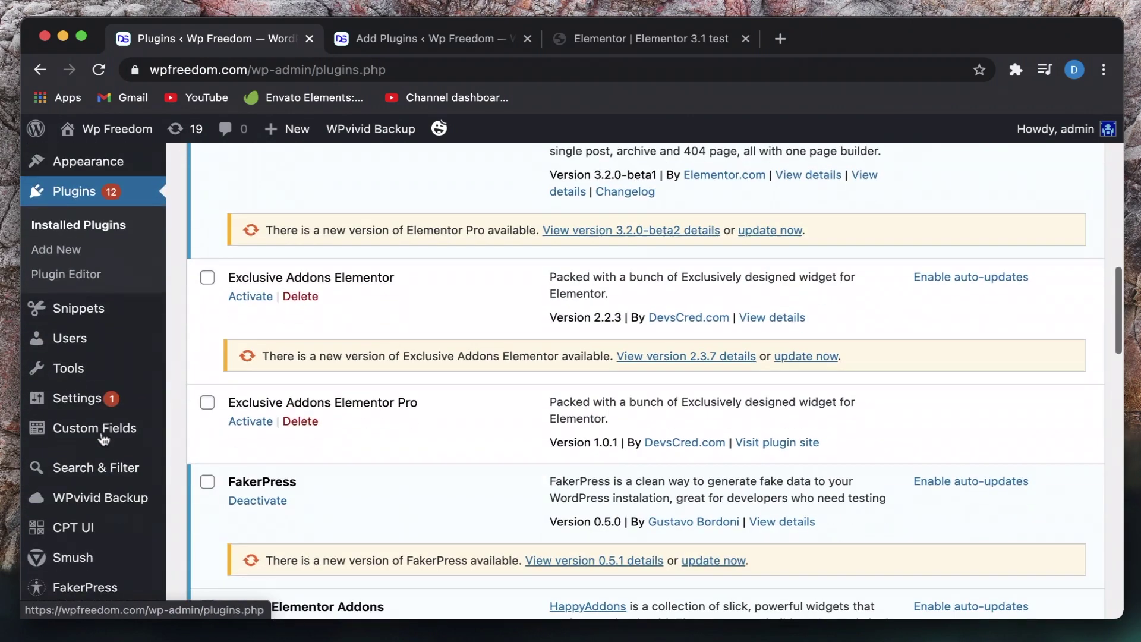
mouse_move(94, 398)
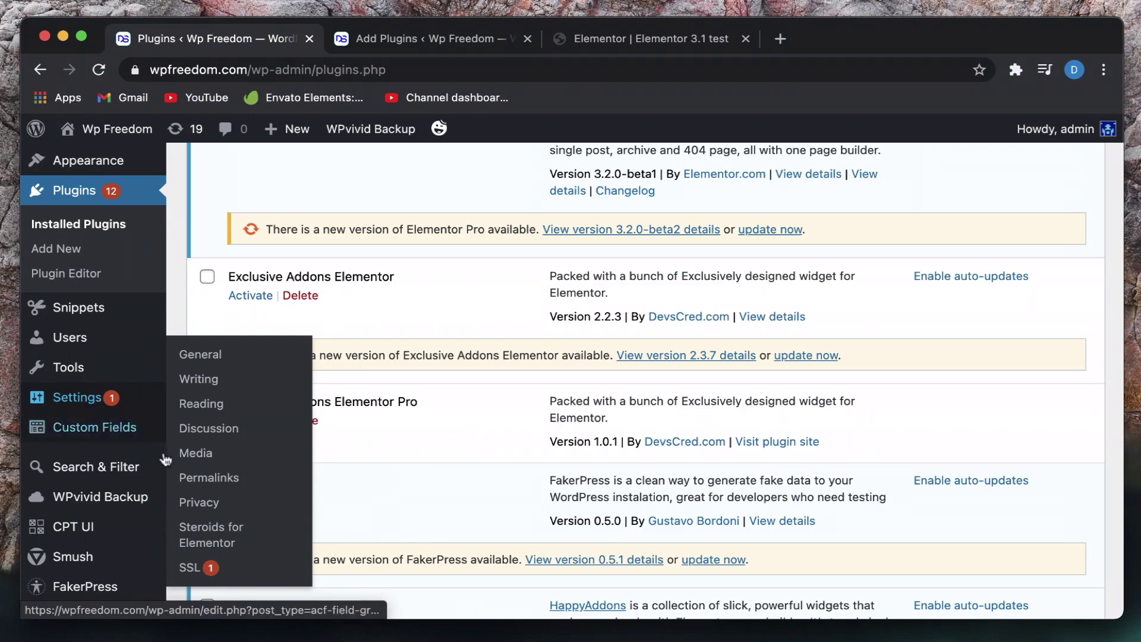
left_click(205, 542)
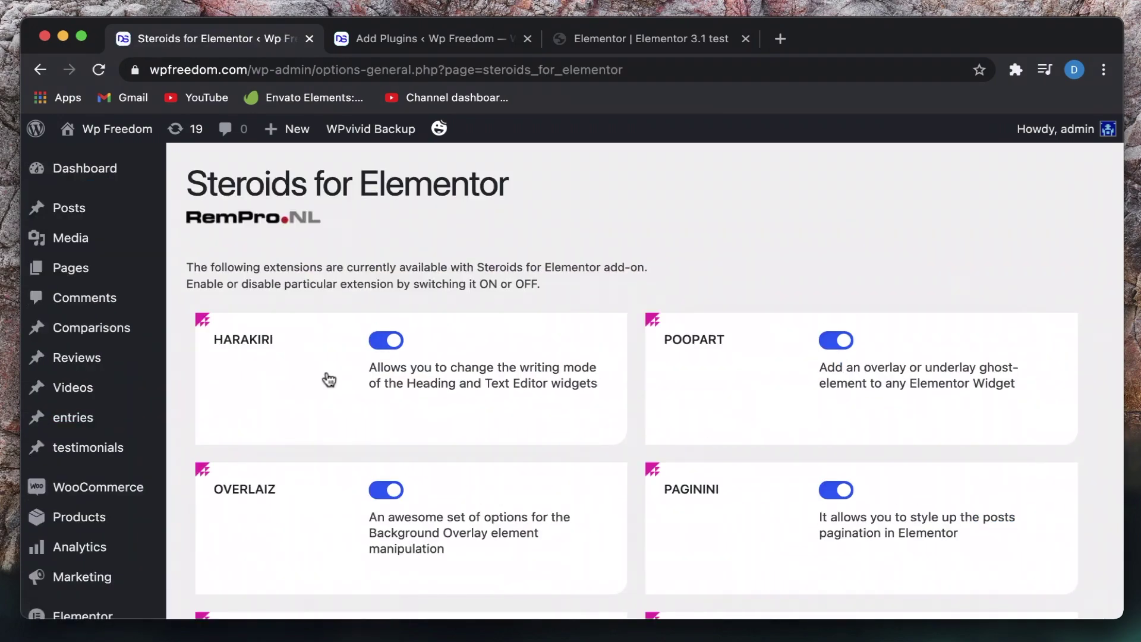
Review the Steroids extensions, then return to the Add Plugins search results
scroll(464, 344, "down", 5)
scroll(775, 343, "down", 15)
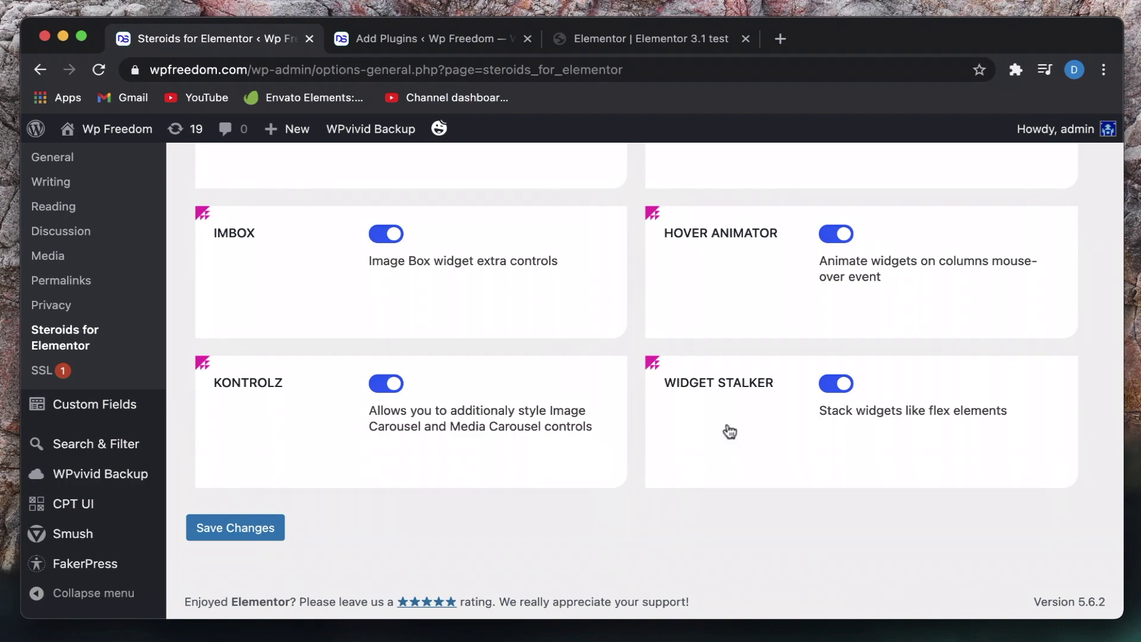
scroll(601, 363, "up", 10)
scroll(603, 369, "up", 5)
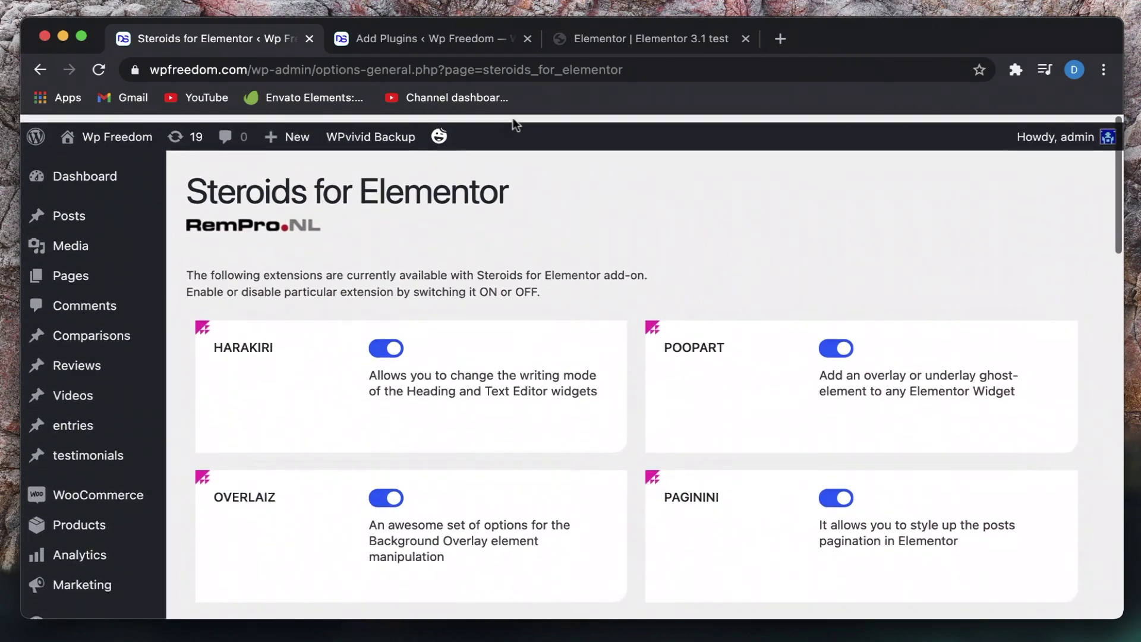
left_click(464, 38)
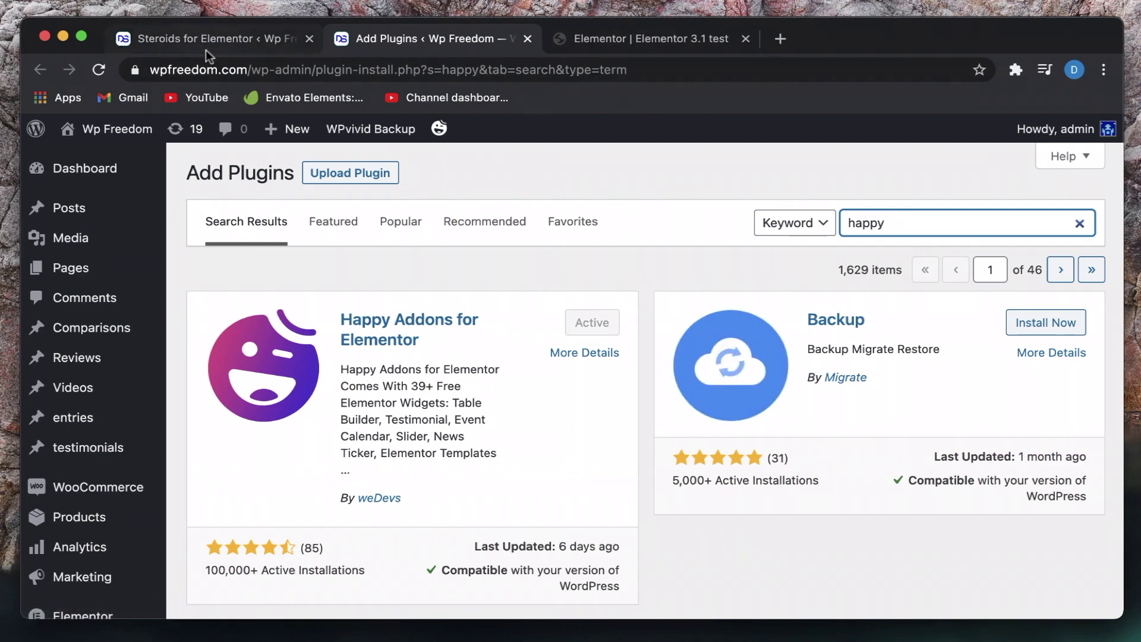
Open the HappyAddons dashboard in WordPress admin
scroll(54, 475, "down", 6)
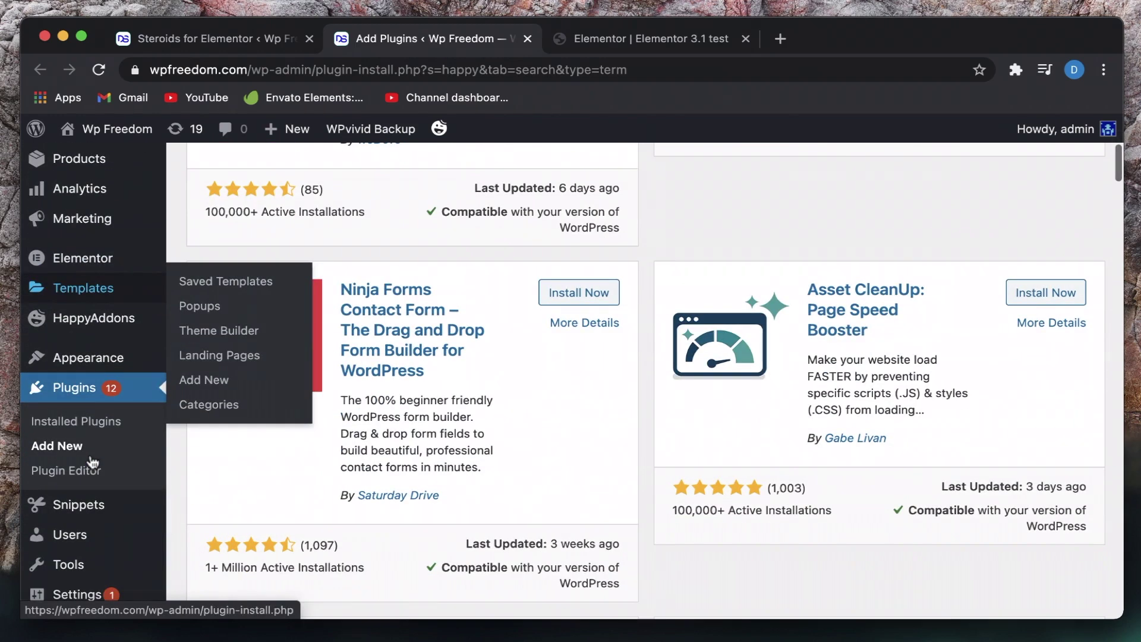
mouse_move(89, 329)
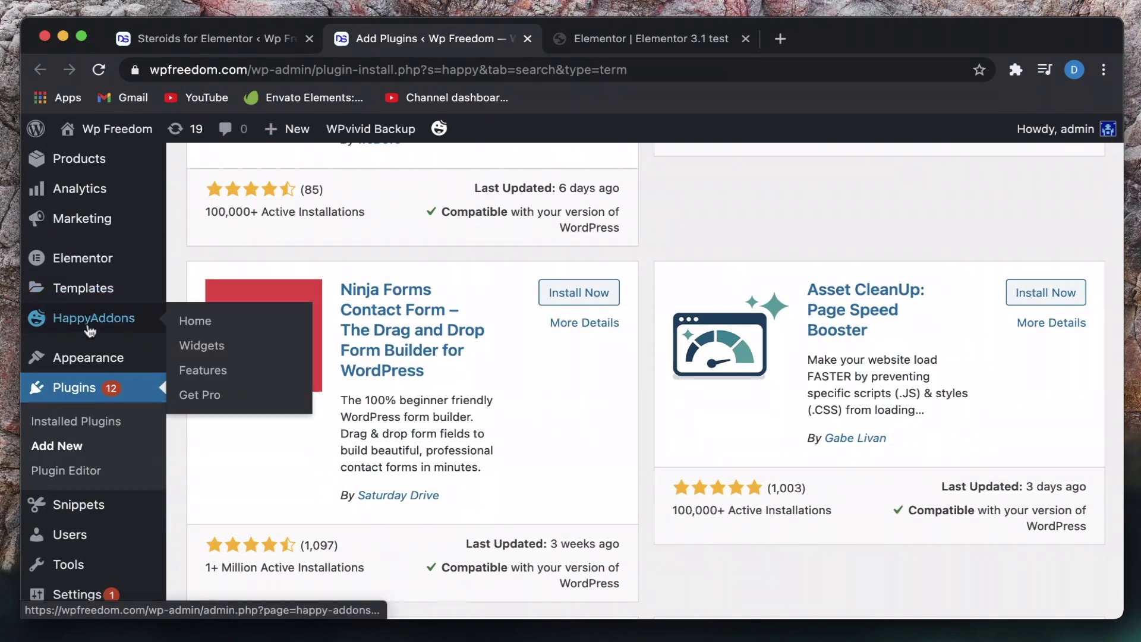
left_click(194, 324)
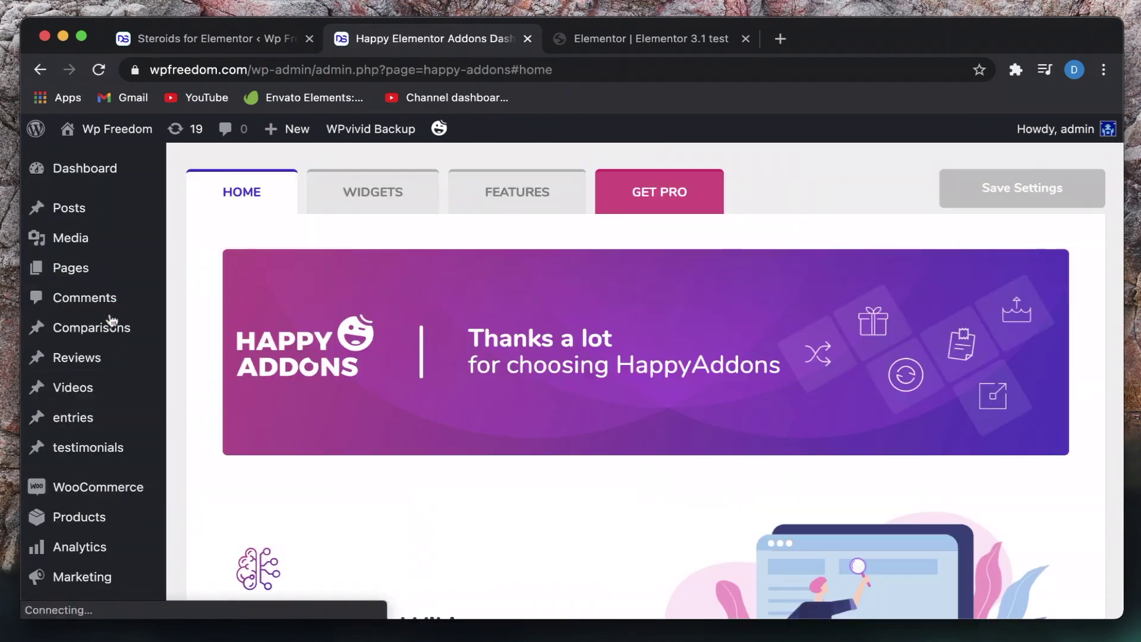
scroll(433, 415, "down", 15)
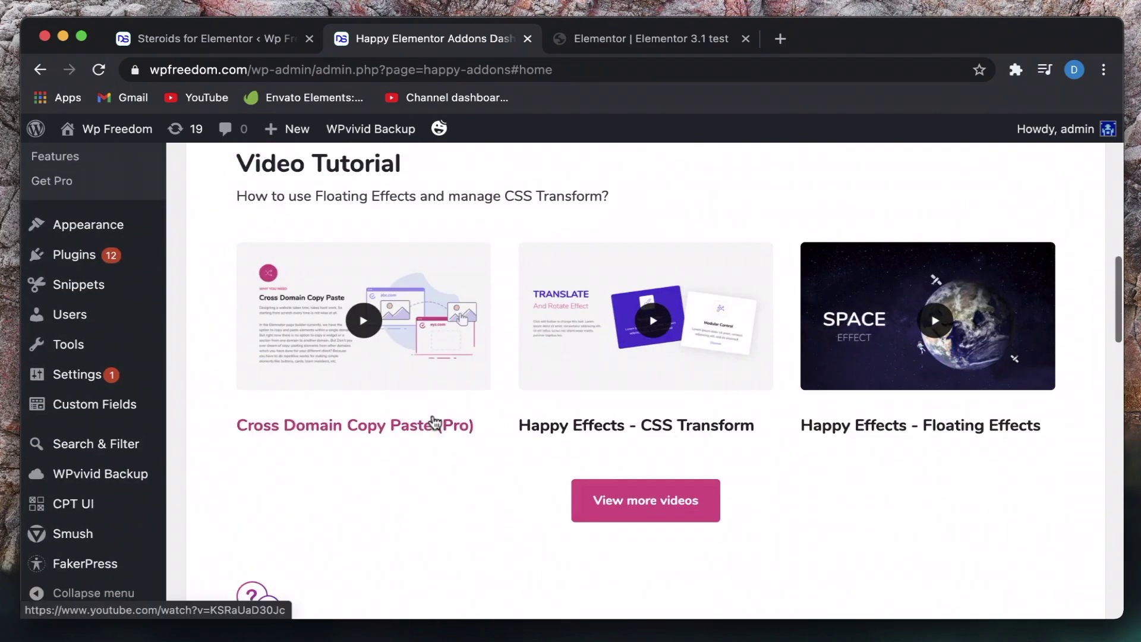
scroll(432, 420, "up", 15)
Browse the full HappyAddons widgets list, then return to the Elementor 404 page editor
left_click(382, 197)
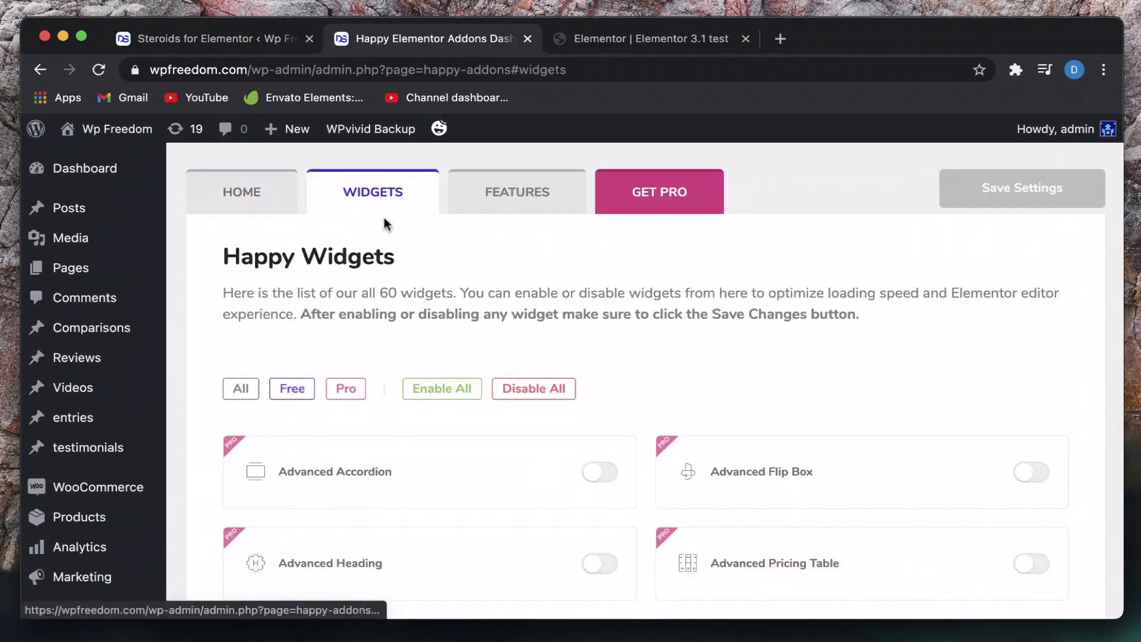
scroll(425, 377, "down", 5)
scroll(427, 383, "down", 8)
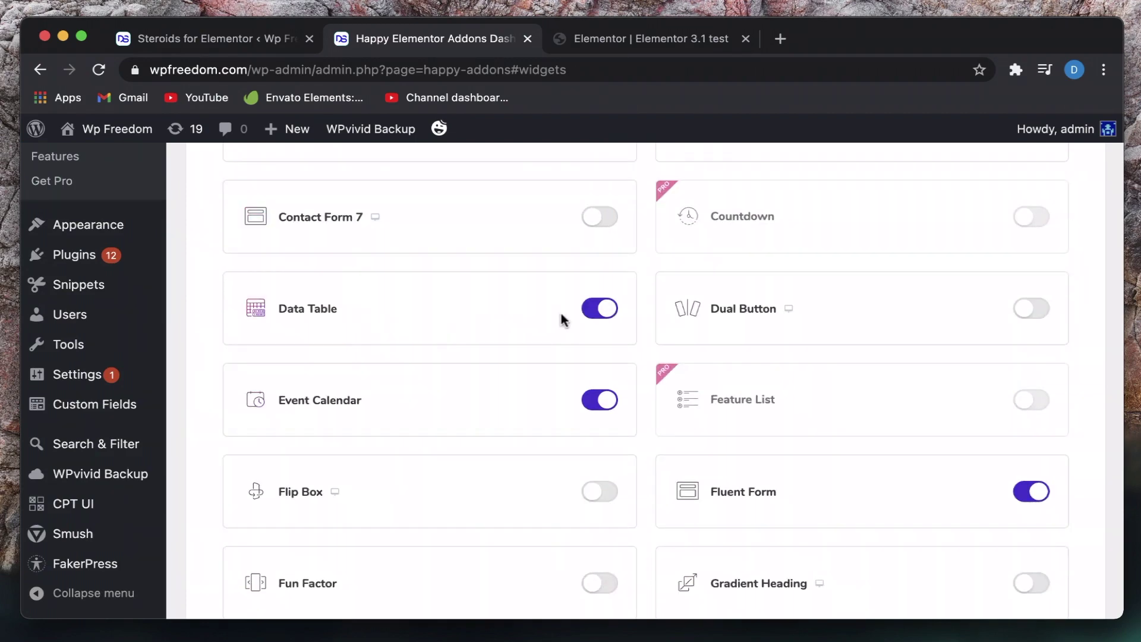
scroll(739, 429, "down", 9)
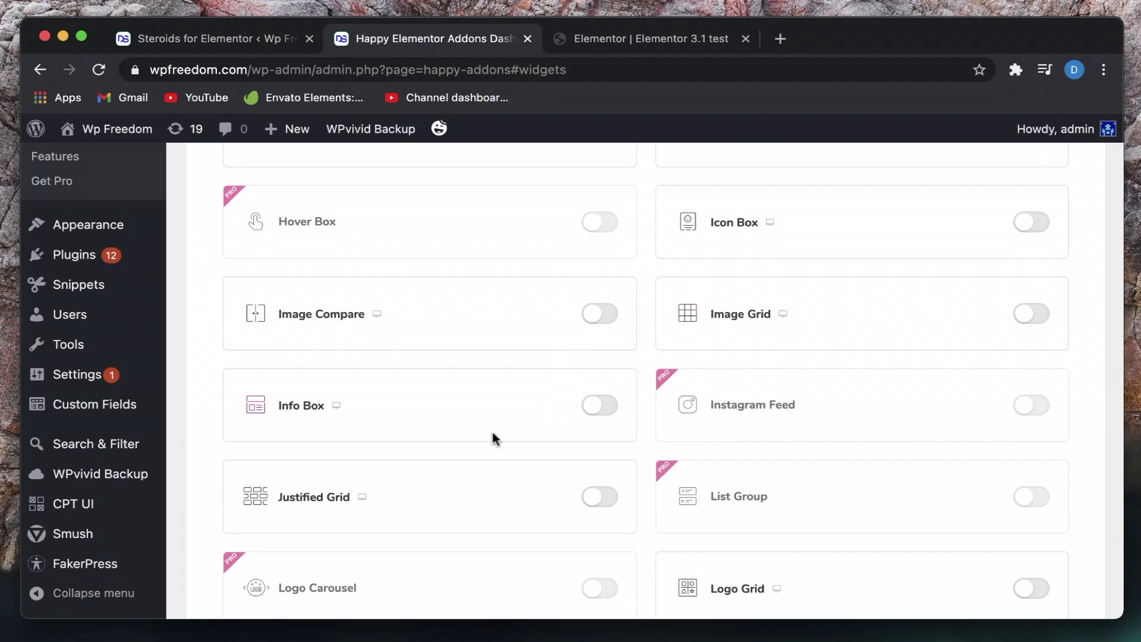
scroll(492, 436, "down", 5)
scroll(505, 416, "down", 2)
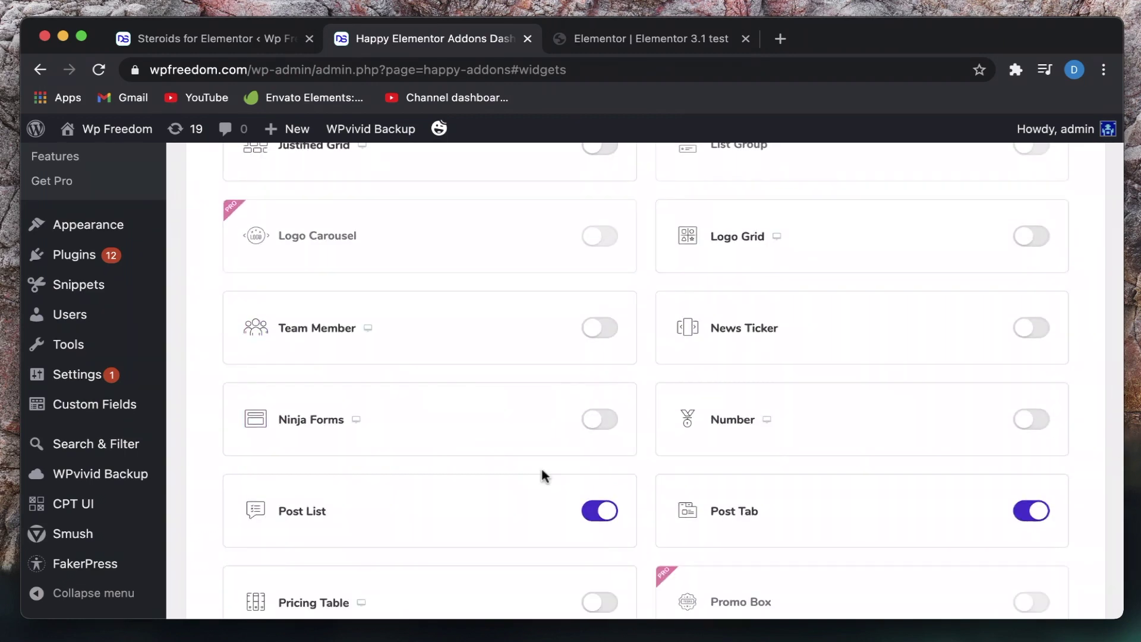
scroll(543, 474, "down", 2)
scroll(566, 529, "down", 1)
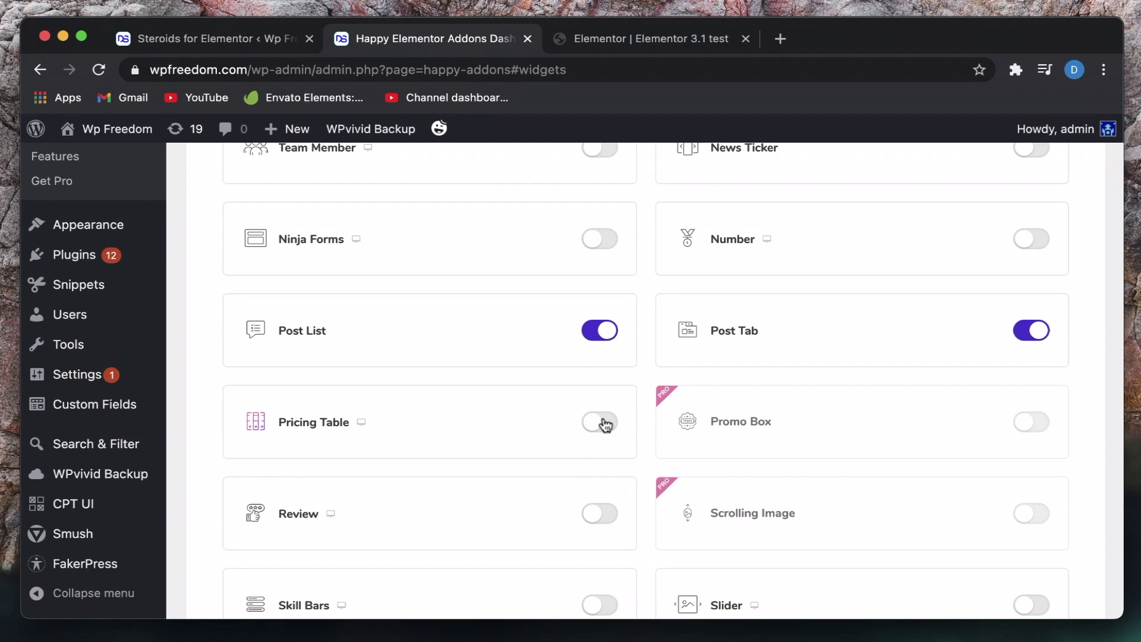
scroll(604, 425, "down", 2)
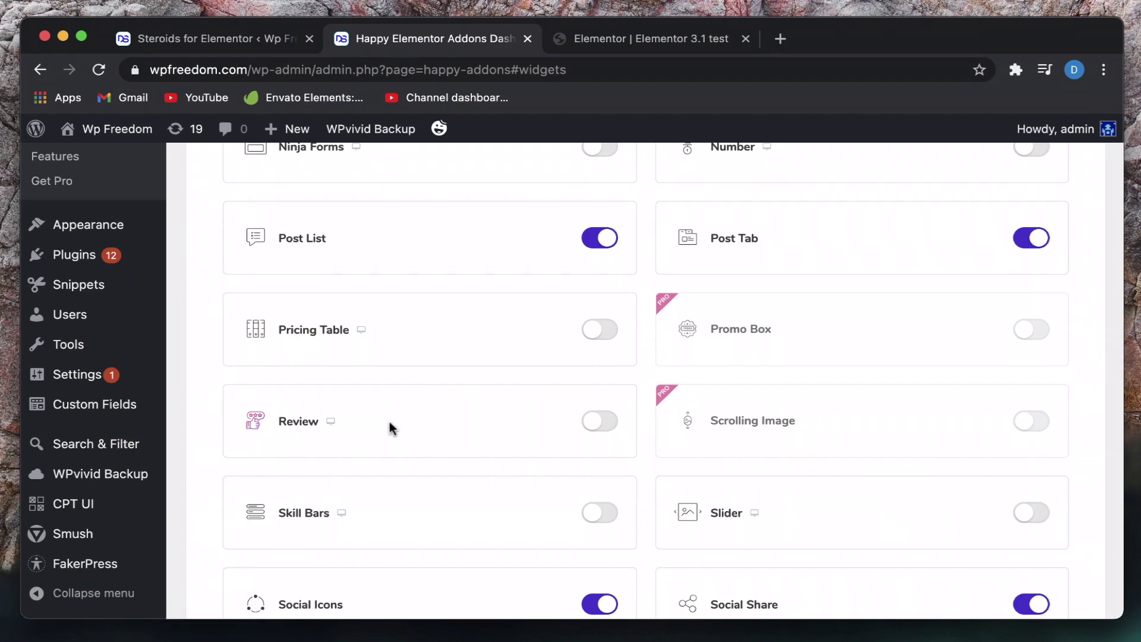
left_click(630, 38)
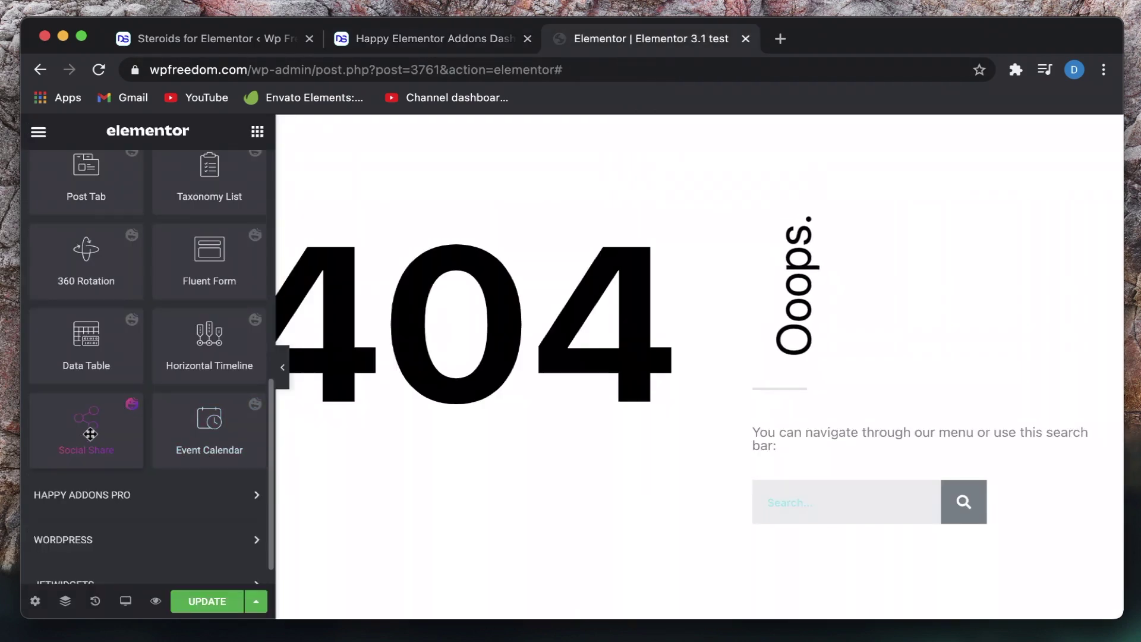
Place a Happy Addons Social Share widget with Facebook, Twitter and Linkedin buttons below the Ooops heading
left_click_drag(90, 434, 832, 390)
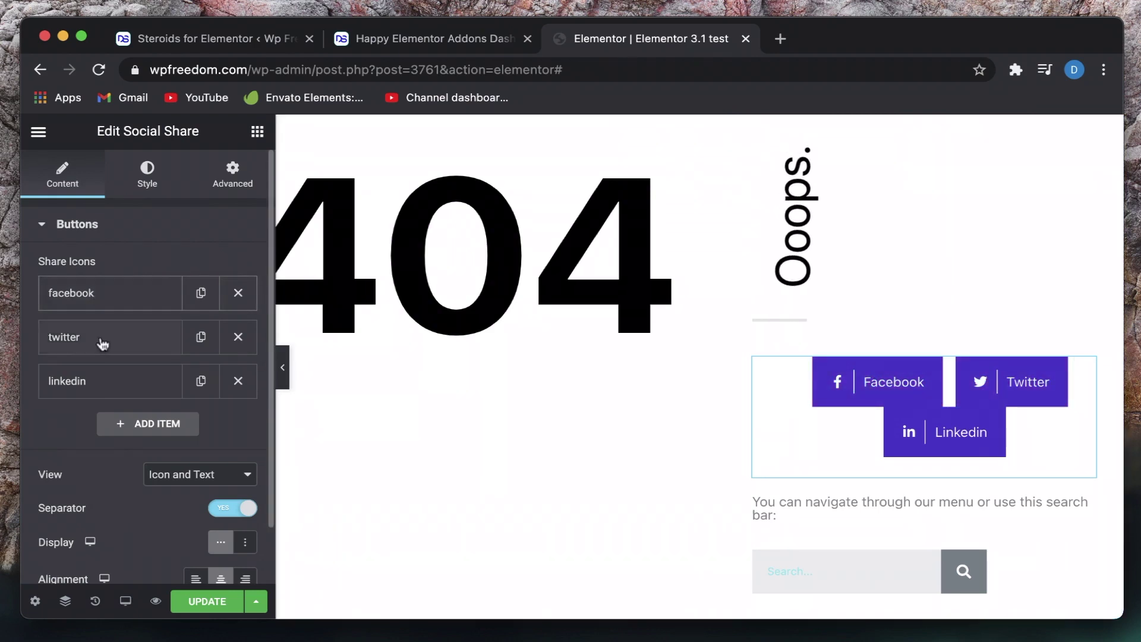
scroll(102, 344, "down", 2)
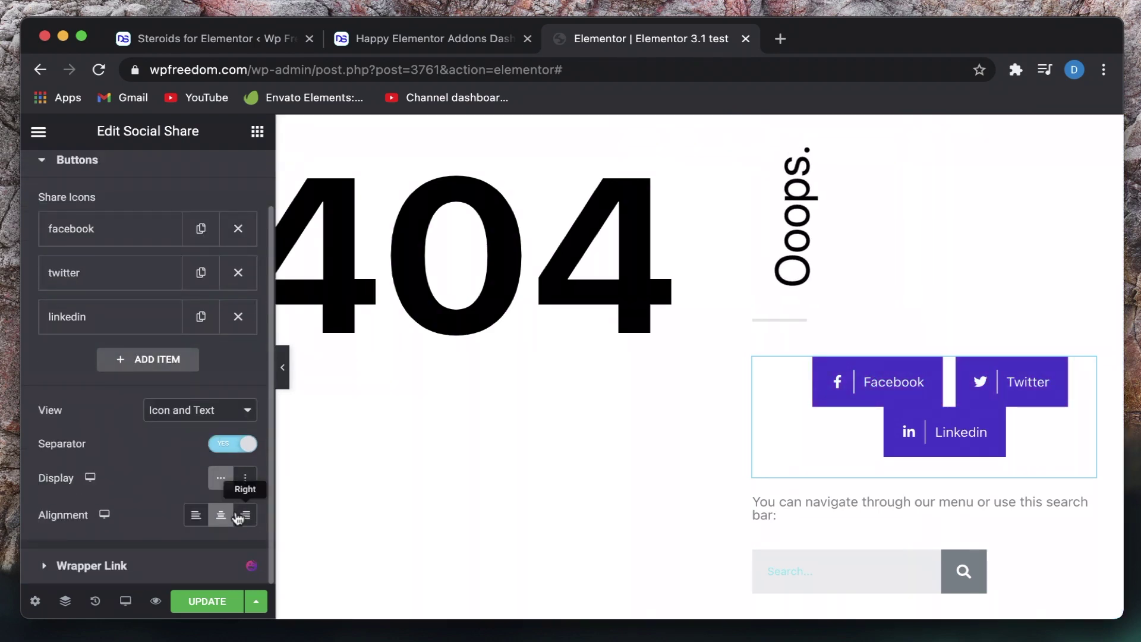
scroll(148, 542, "up", 2)
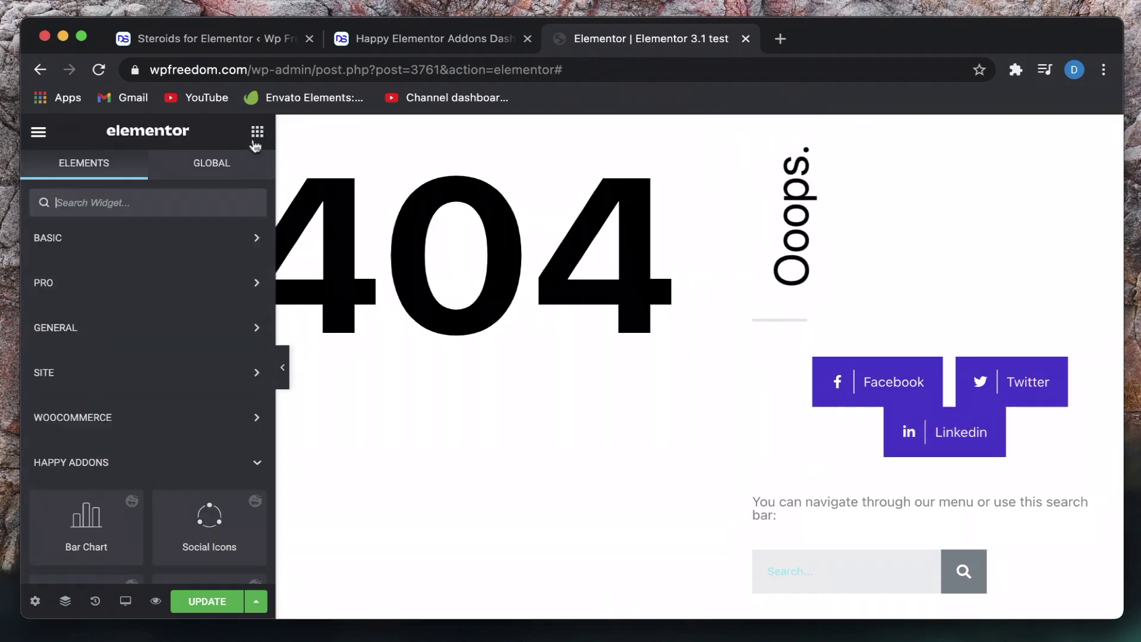
scroll(188, 331, "down", 5)
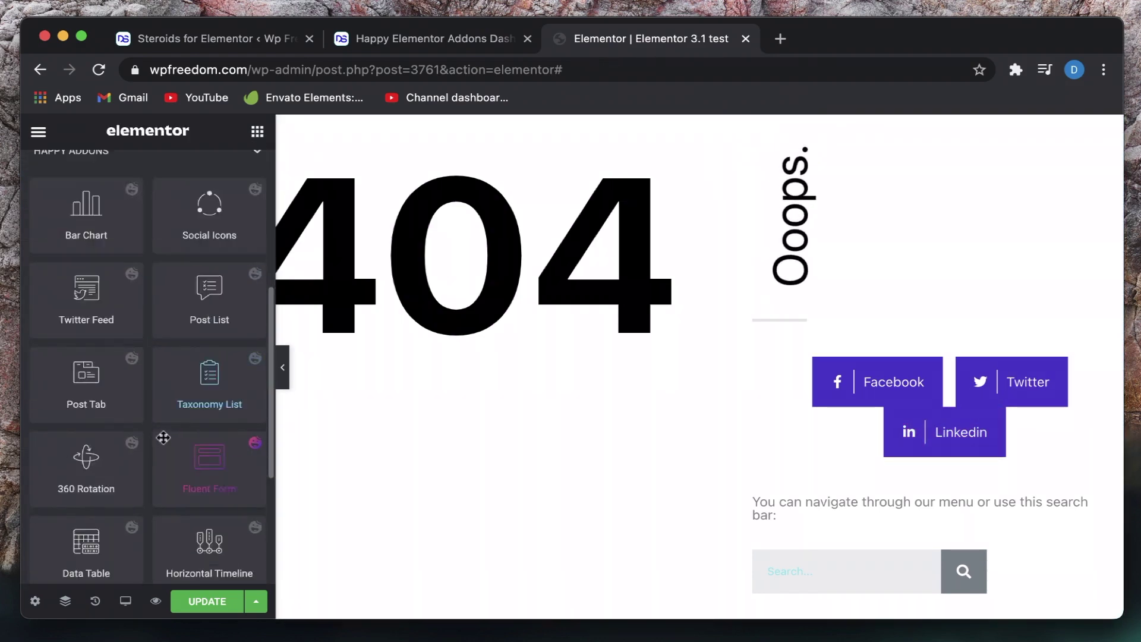
scroll(163, 437, "down", 4)
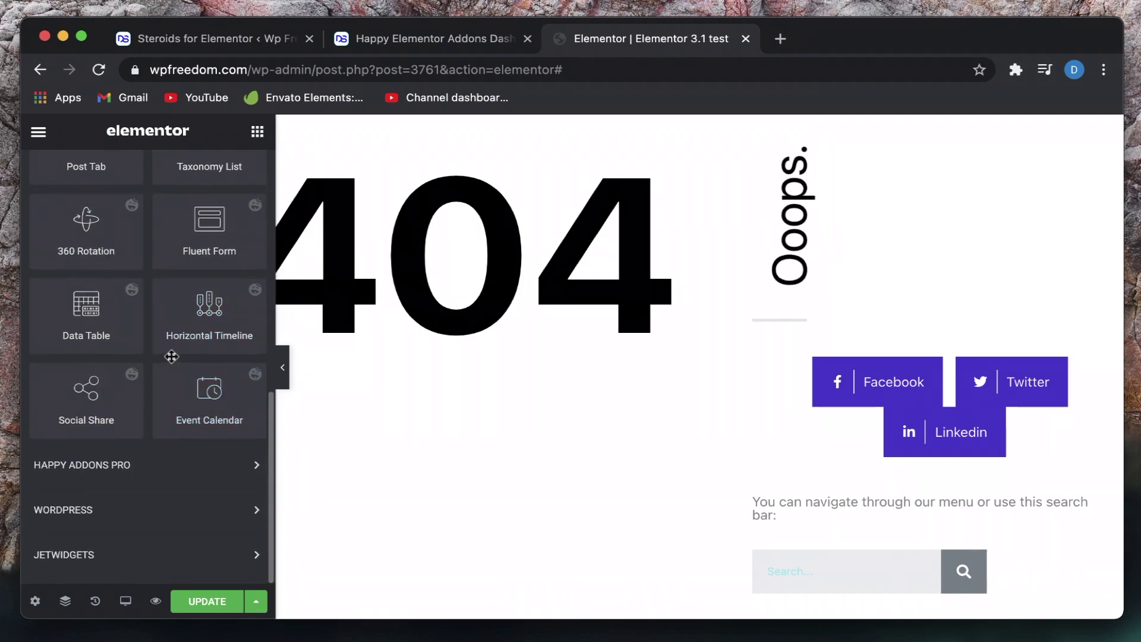
scroll(171, 357, "up", 2)
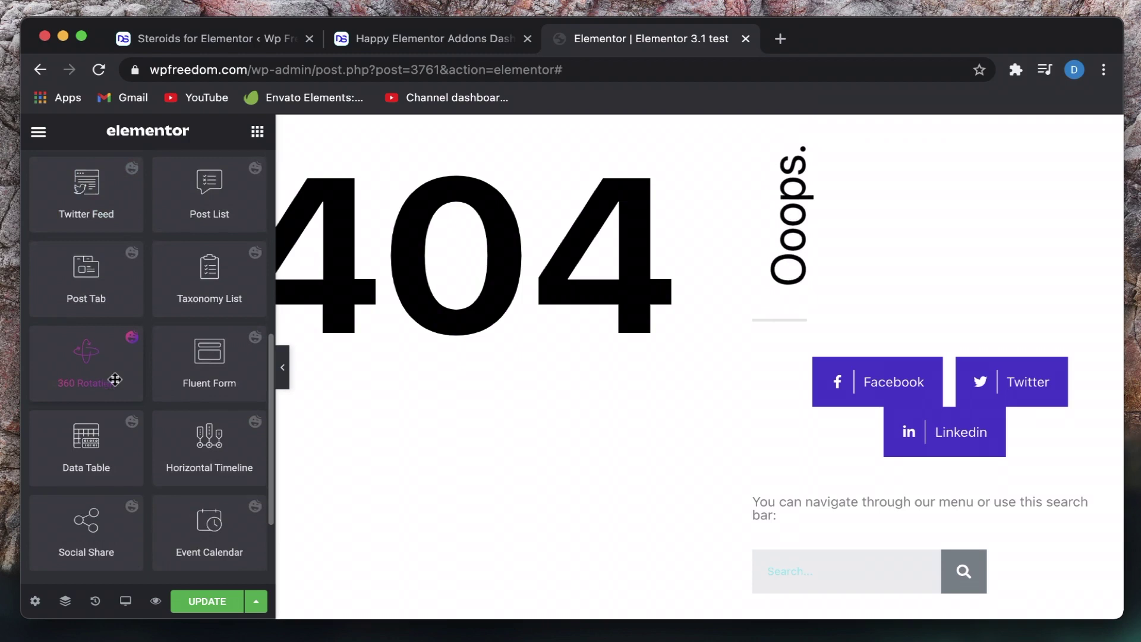
scroll(87, 383, "down", 2)
left_click_drag(86, 315, 968, 463)
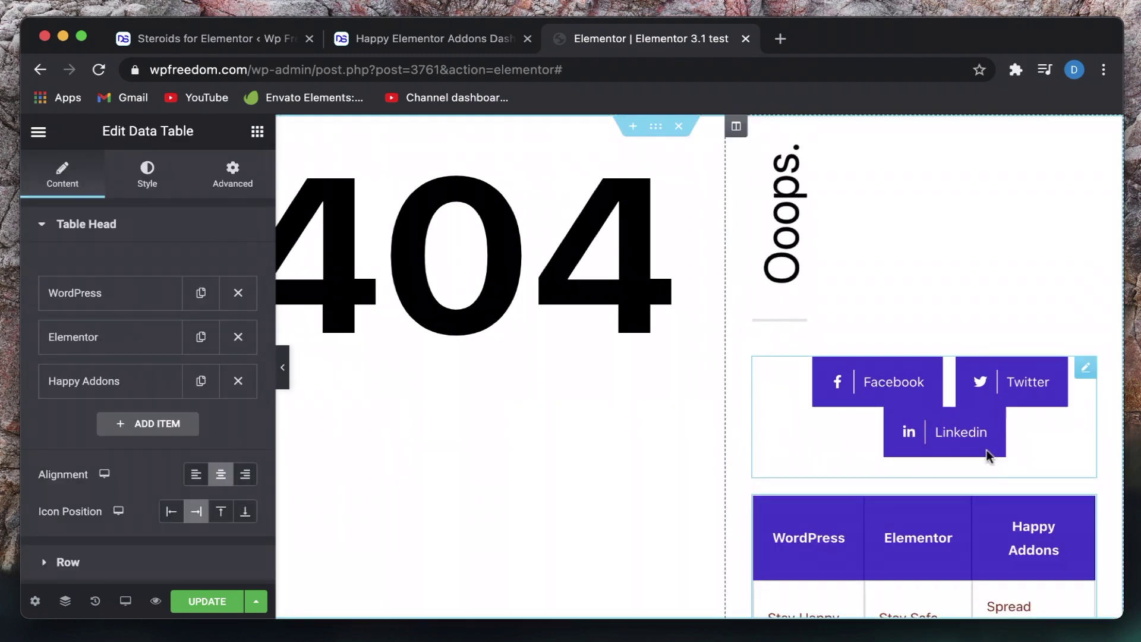
scroll(1001, 466, "down", 3)
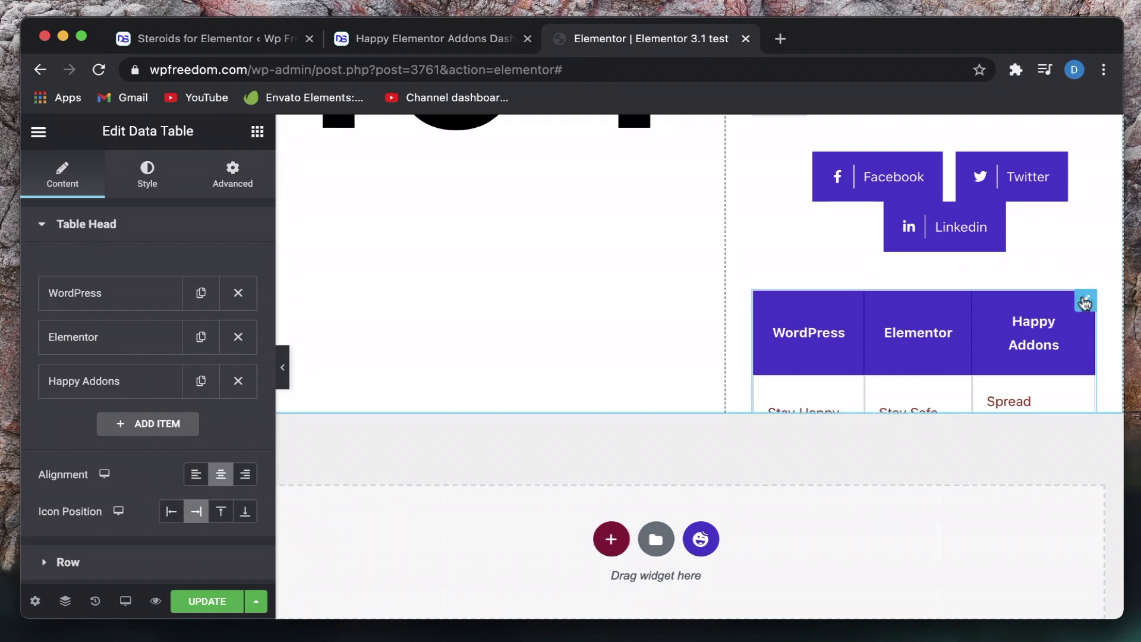
right_click(1084, 303)
left_click(1023, 549)
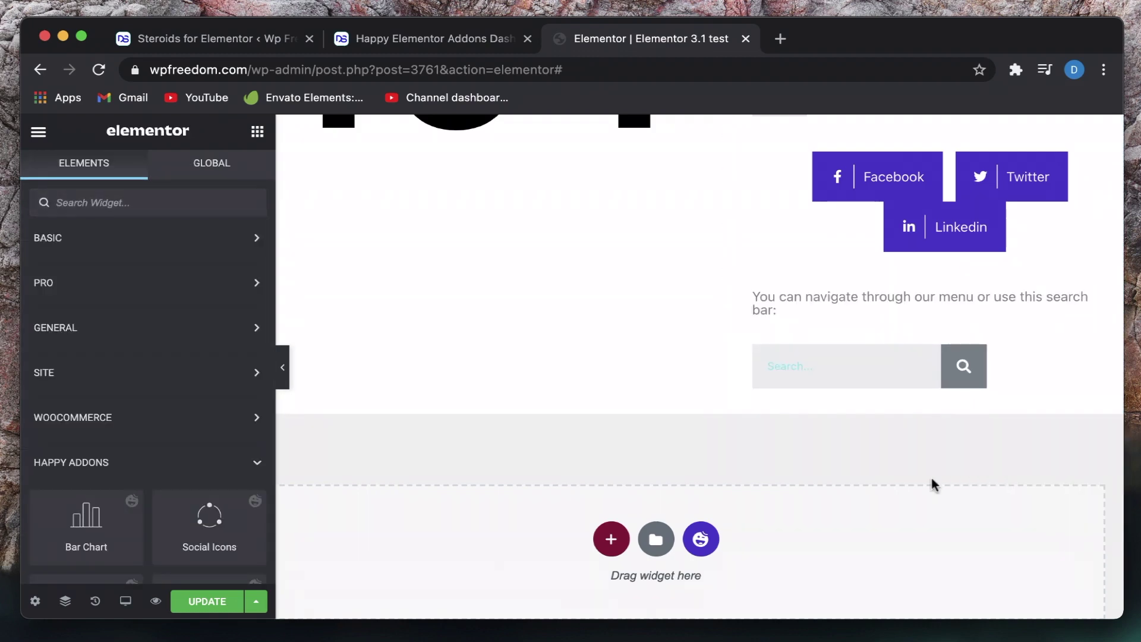
scroll(145, 477, "down", 3)
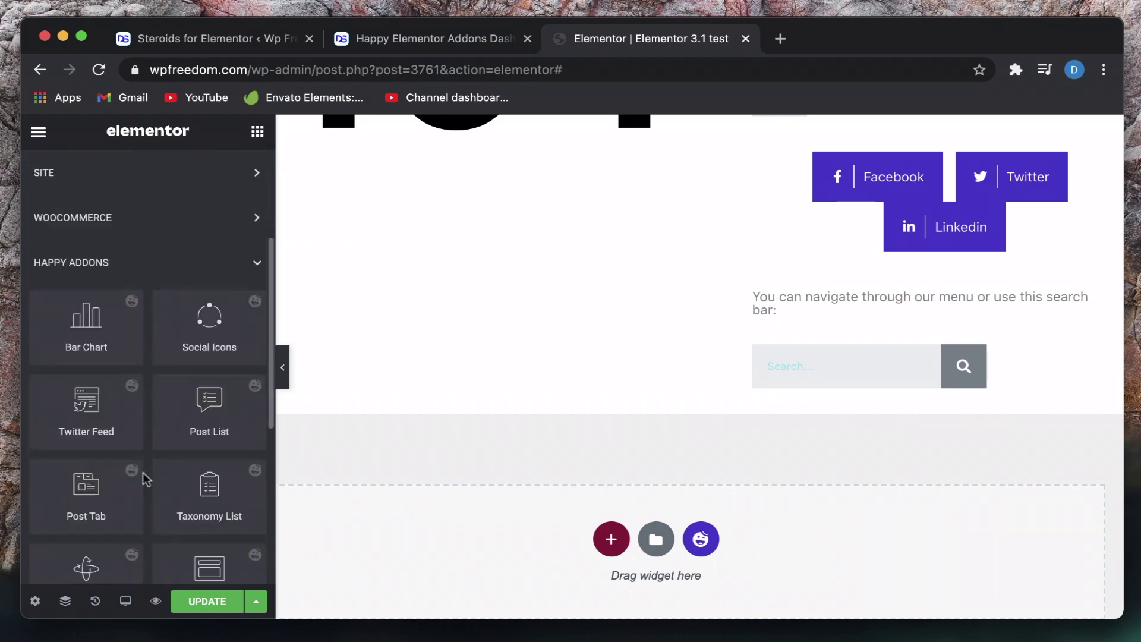
scroll(144, 477, "down", 1)
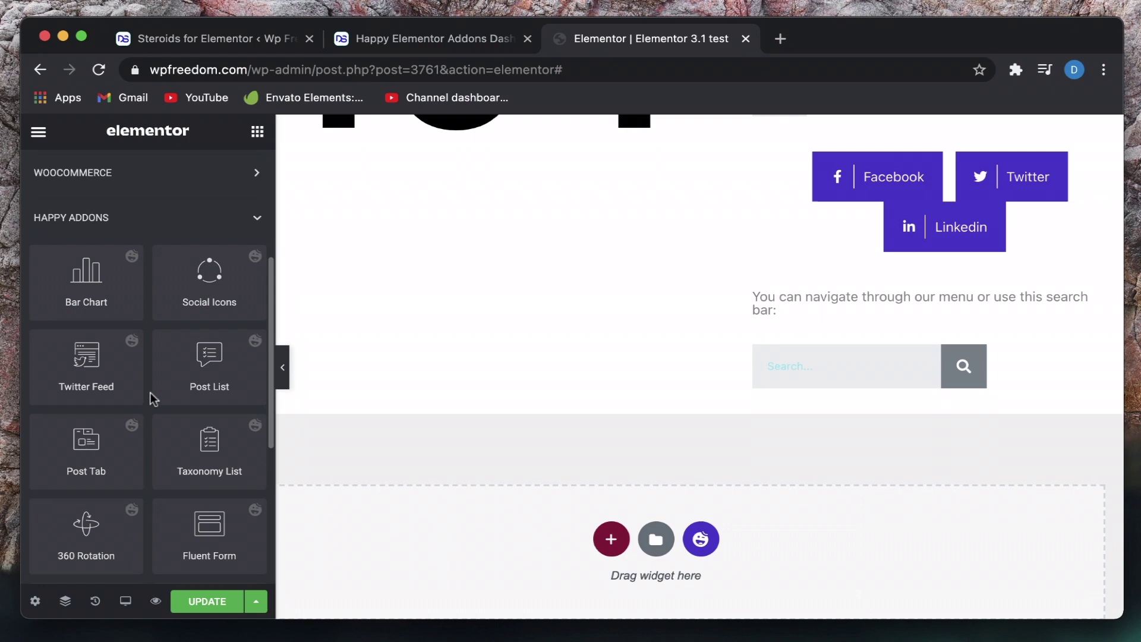
scroll(733, 309, "up", 4)
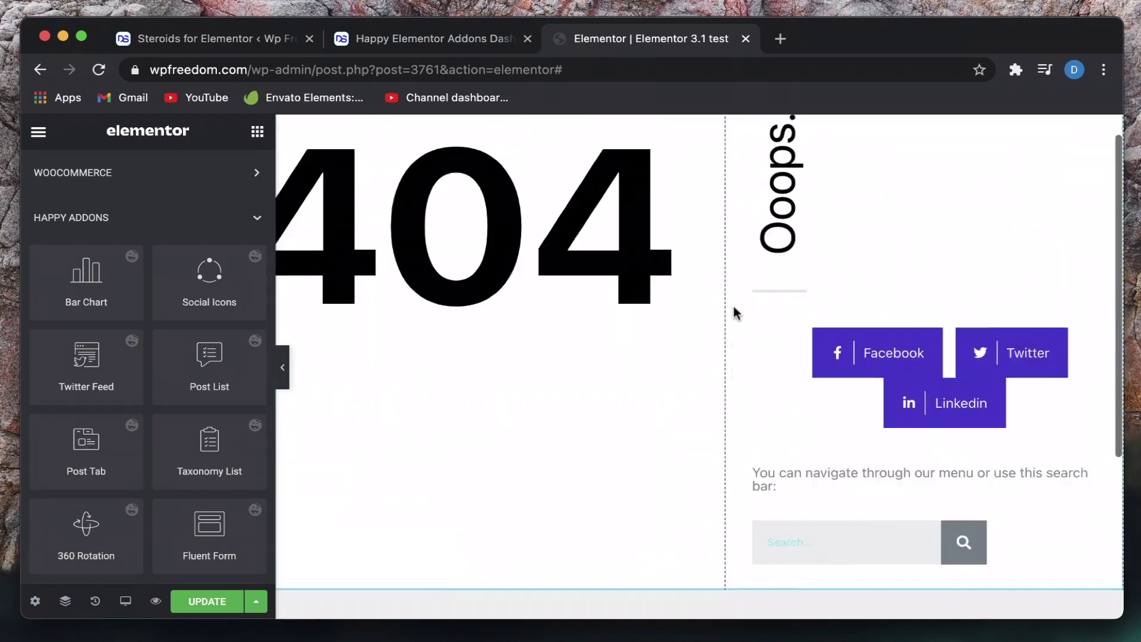
Enable Floating Effects on the Ooops heading and bring its Rotate X range down to 0px
left_click(808, 171)
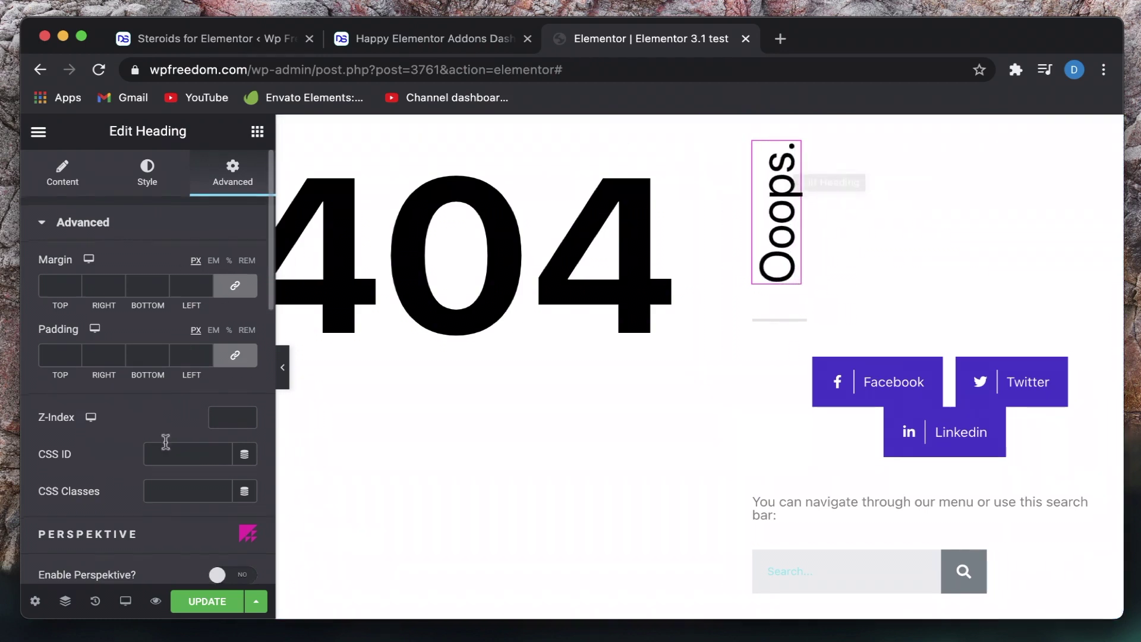
scroll(140, 363, "down", 4)
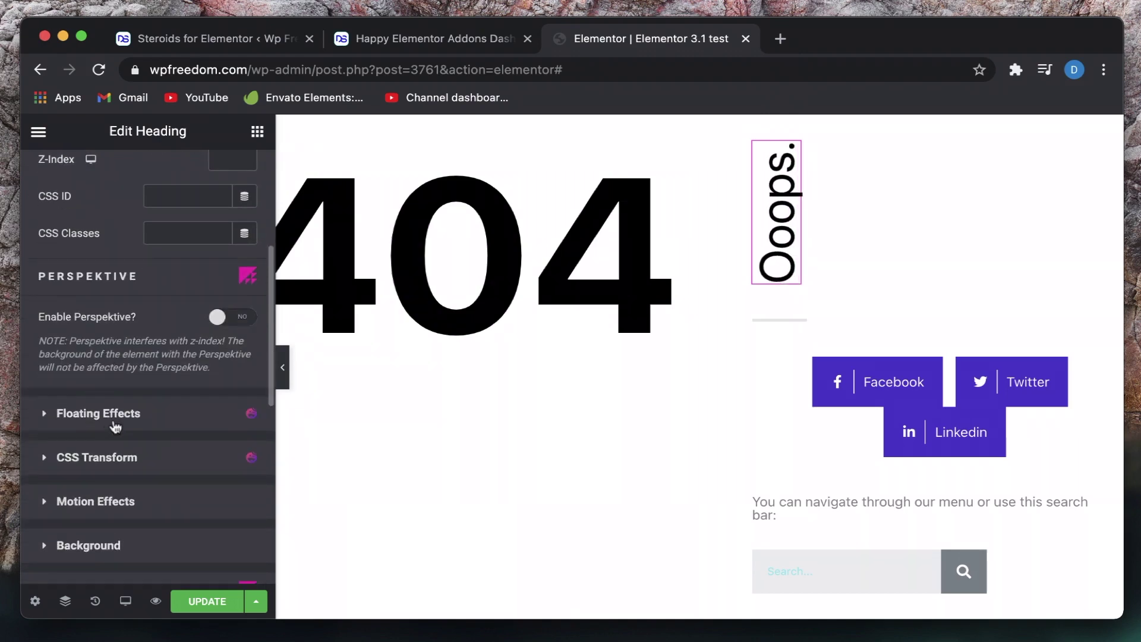
left_click(113, 430)
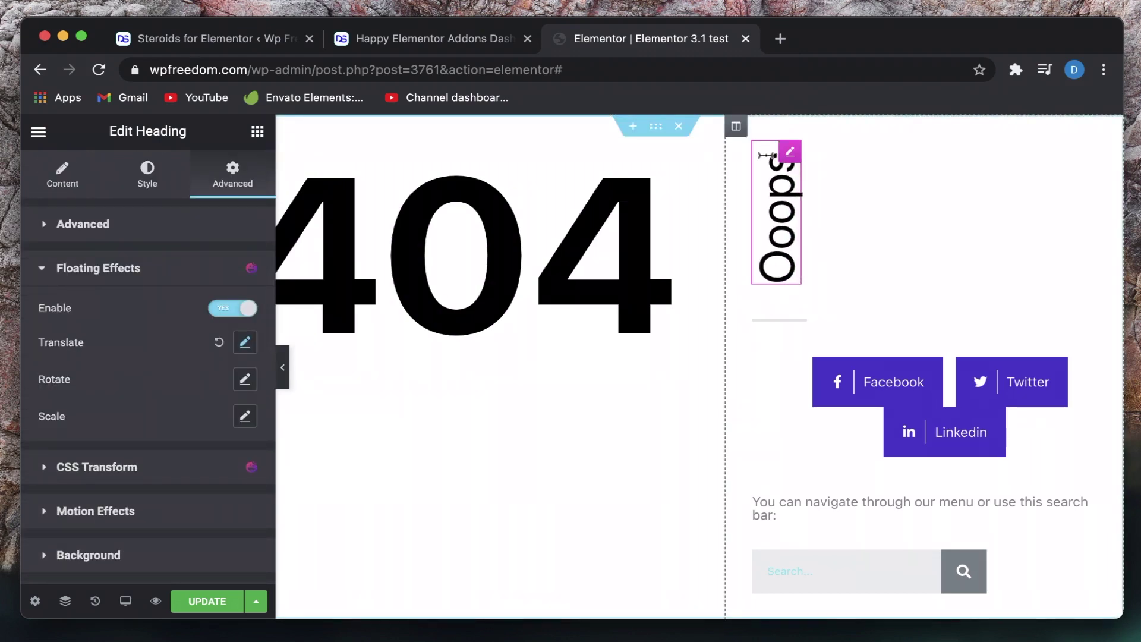
left_click(236, 314)
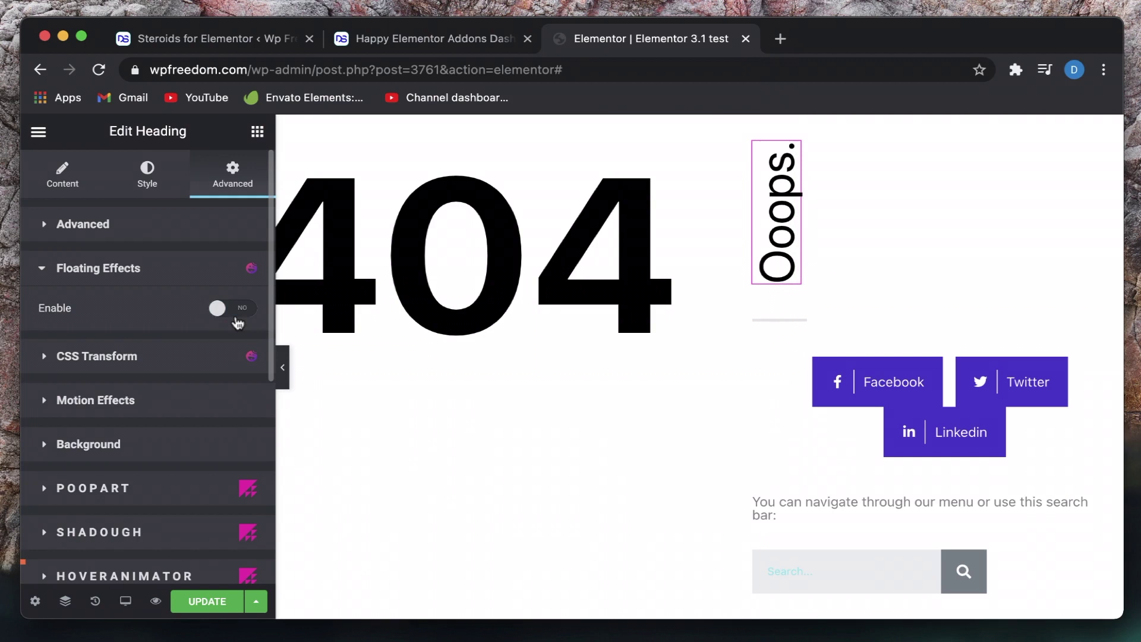
left_click(236, 314)
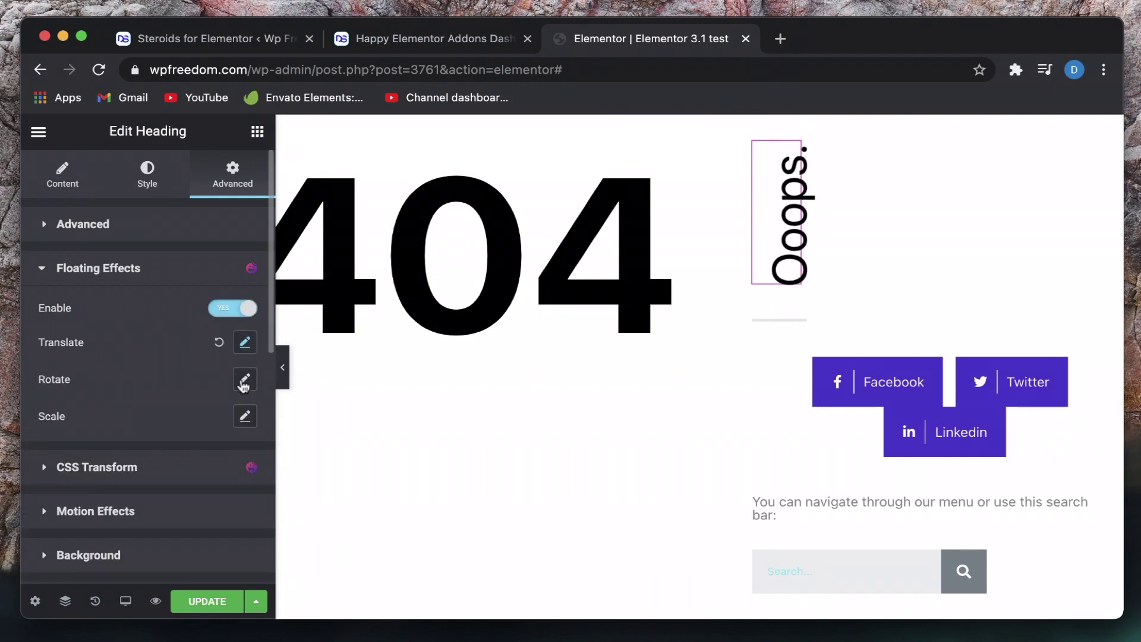
left_click(244, 380)
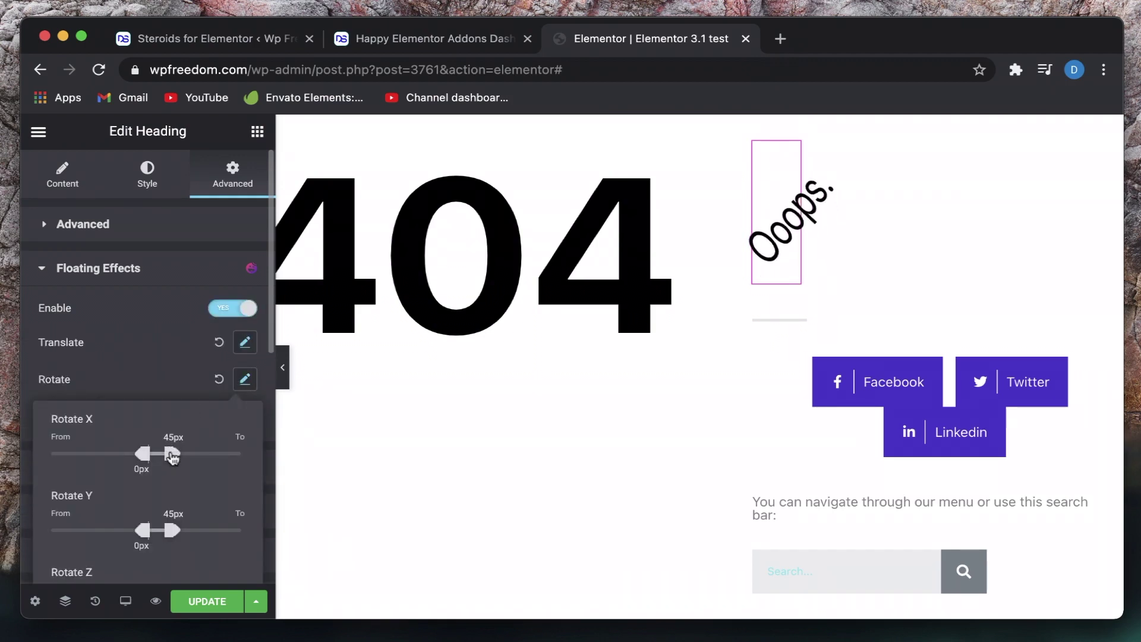
left_click_drag(172, 453, 127, 458)
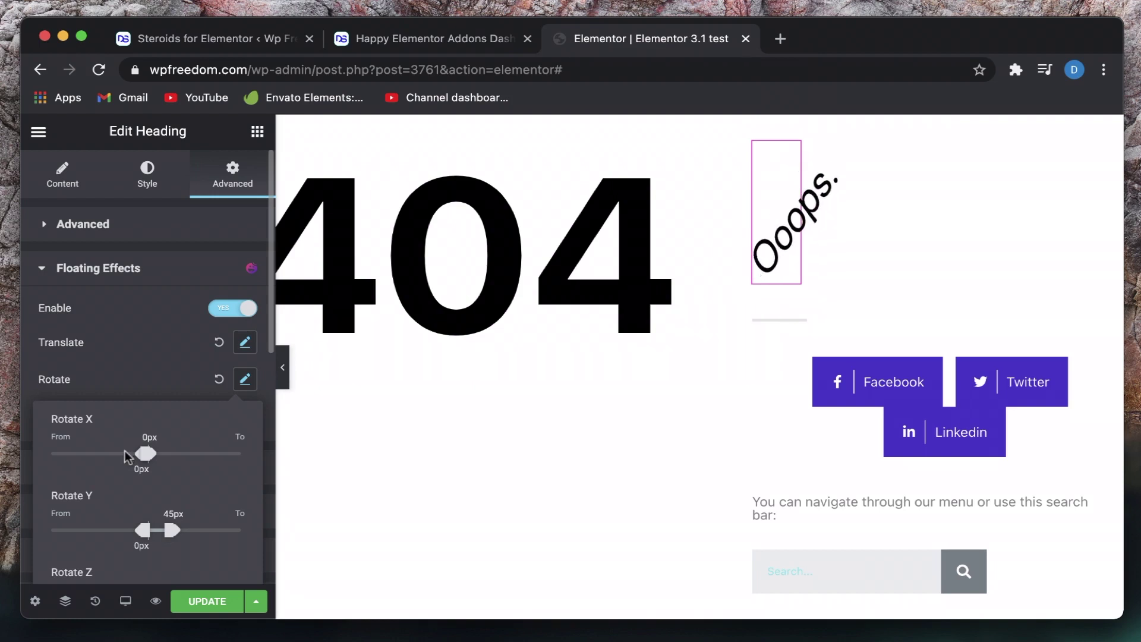
left_click(180, 390)
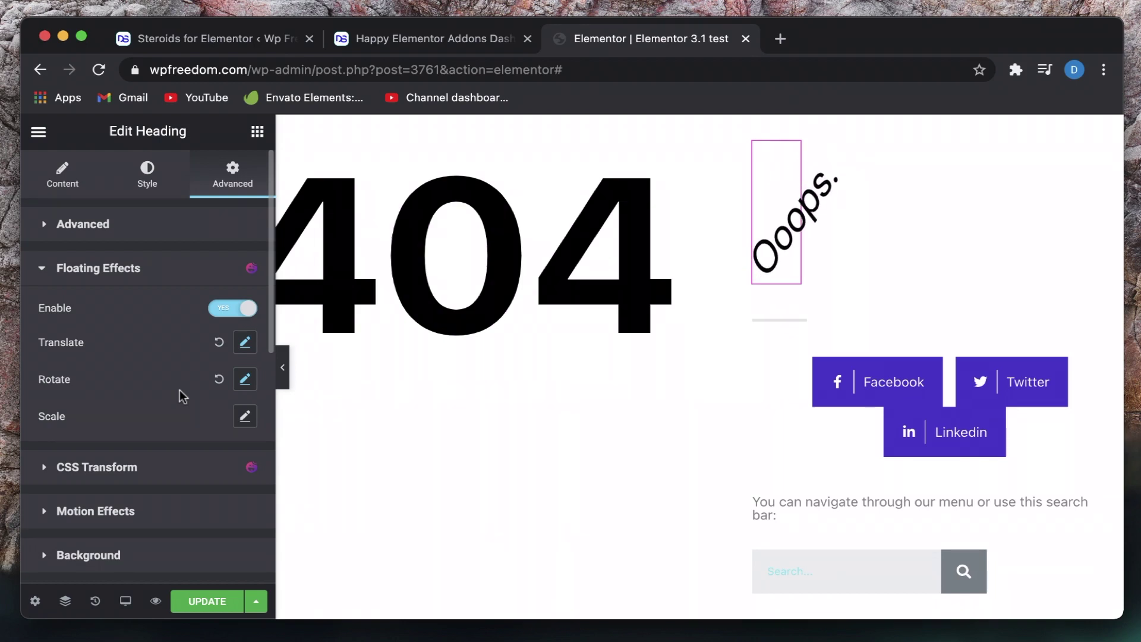
Enable CSS Transform on the heading, try a Skew X of -25, then clear it
left_click(166, 468)
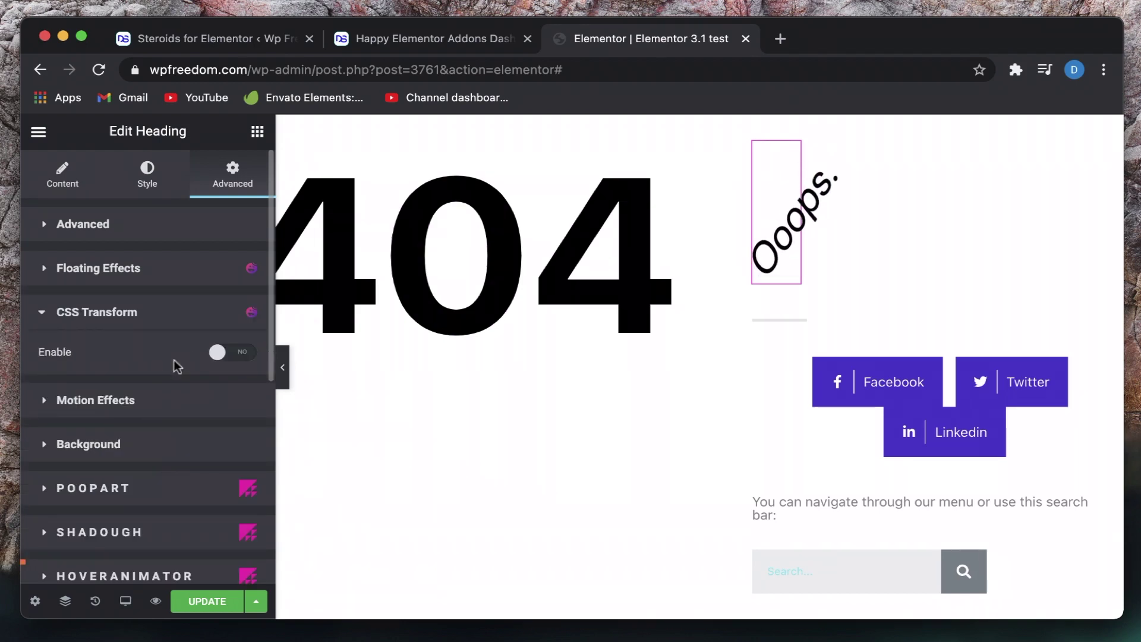
left_click(218, 353)
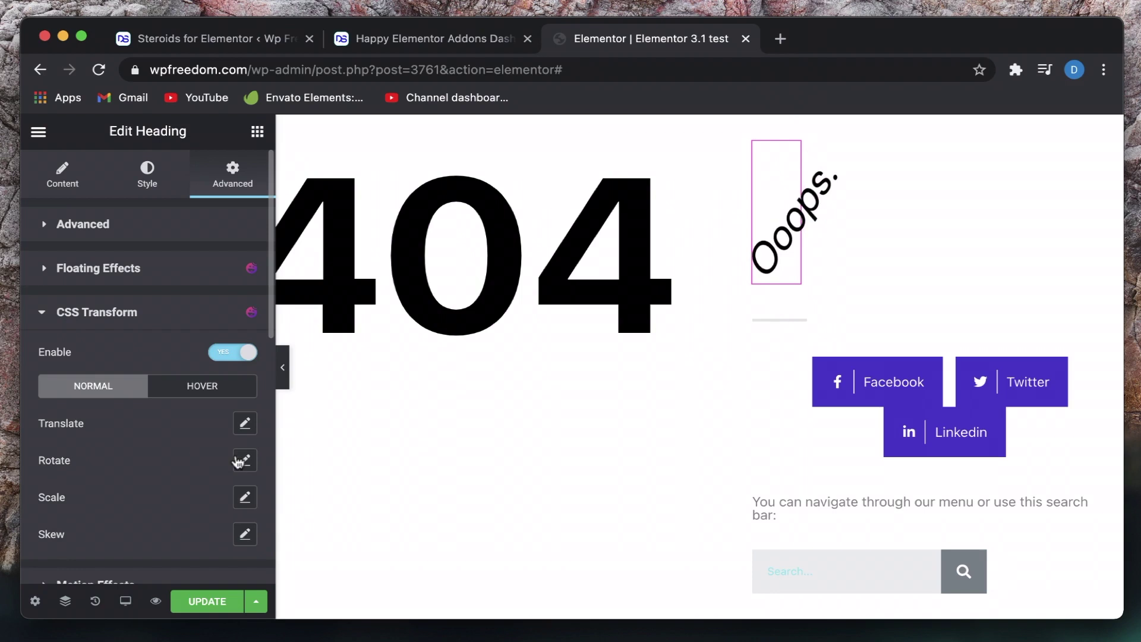
left_click(245, 534)
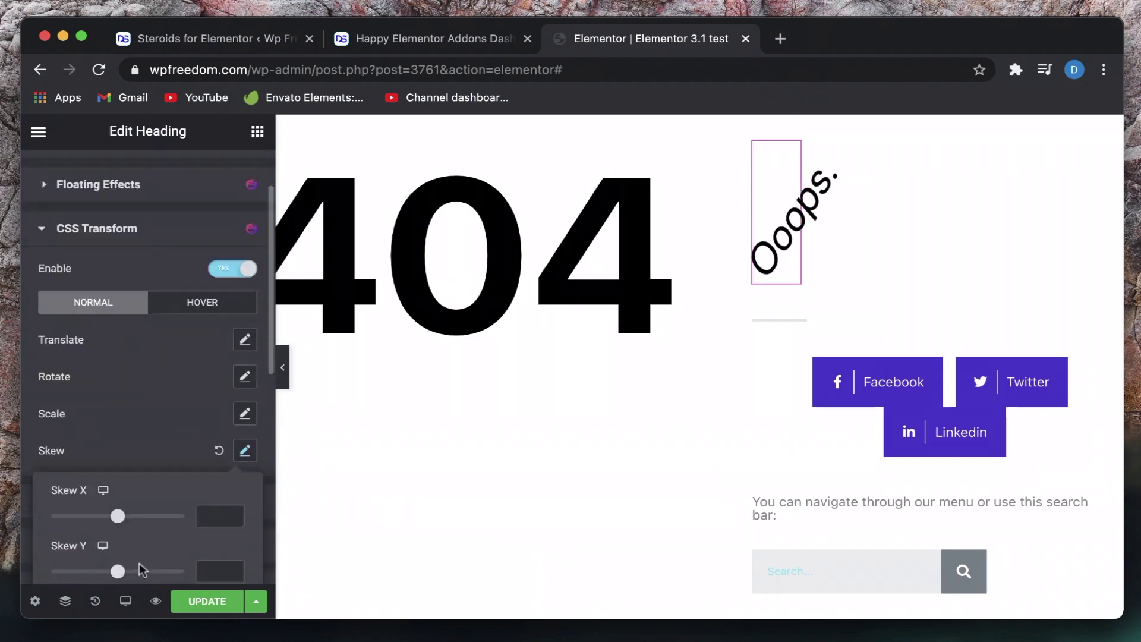
scroll(141, 570, "down", 2)
mouse_move(118, 462)
left_mouse_down()
mouse_move(139, 466)
mouse_move(111, 469)
left_mouse_up()
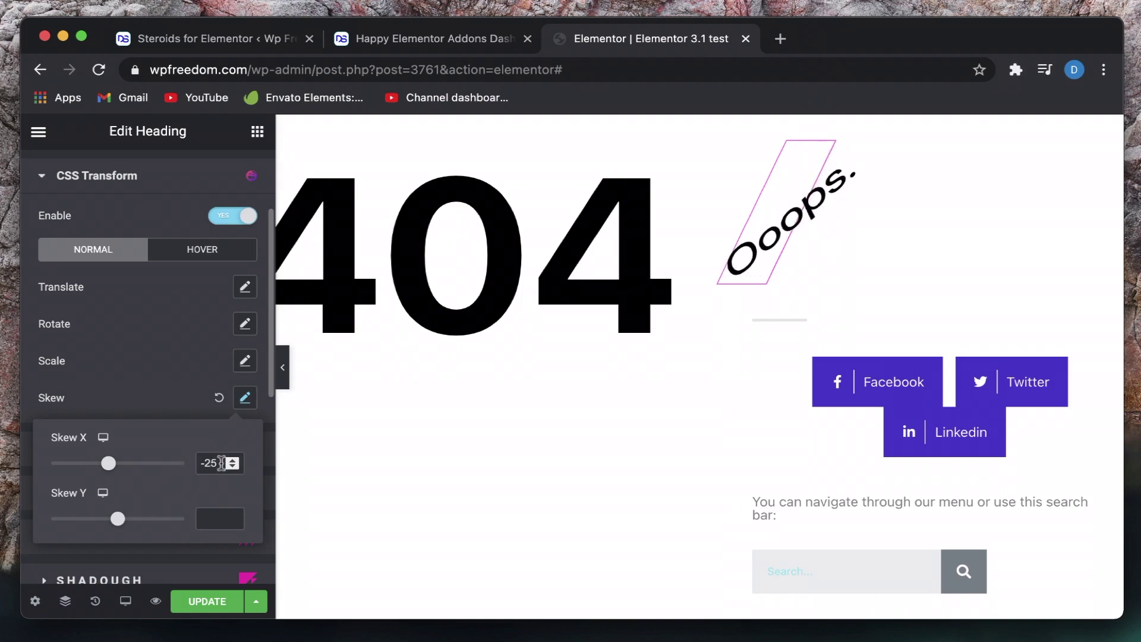
double_click(221, 463)
key("BackSpace")
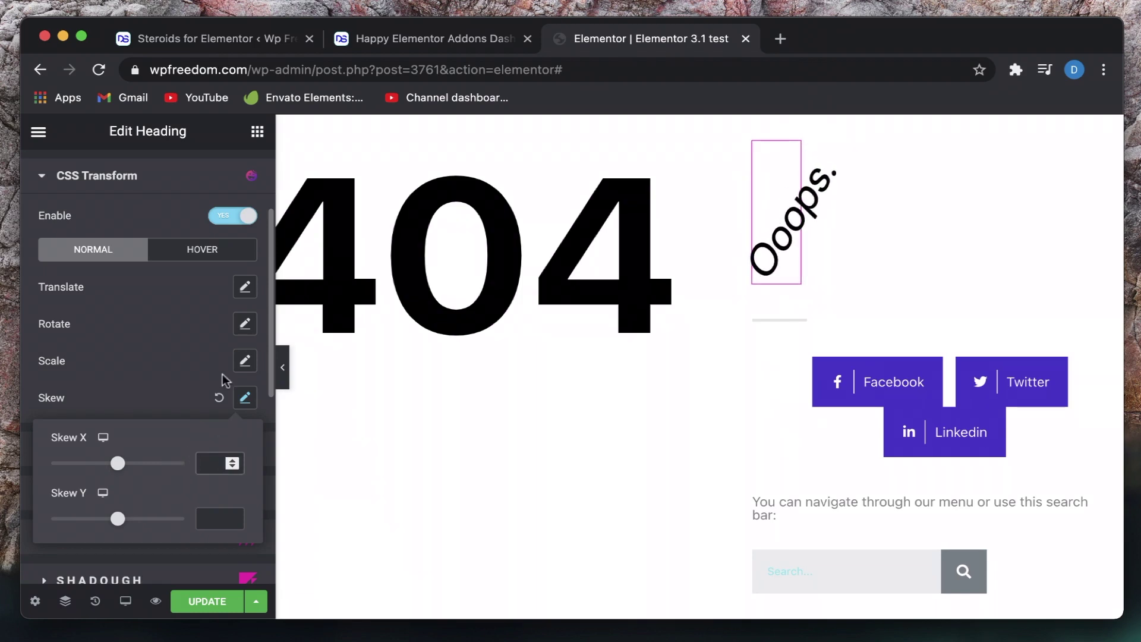
left_click(178, 377)
scroll(181, 363, "up", 3)
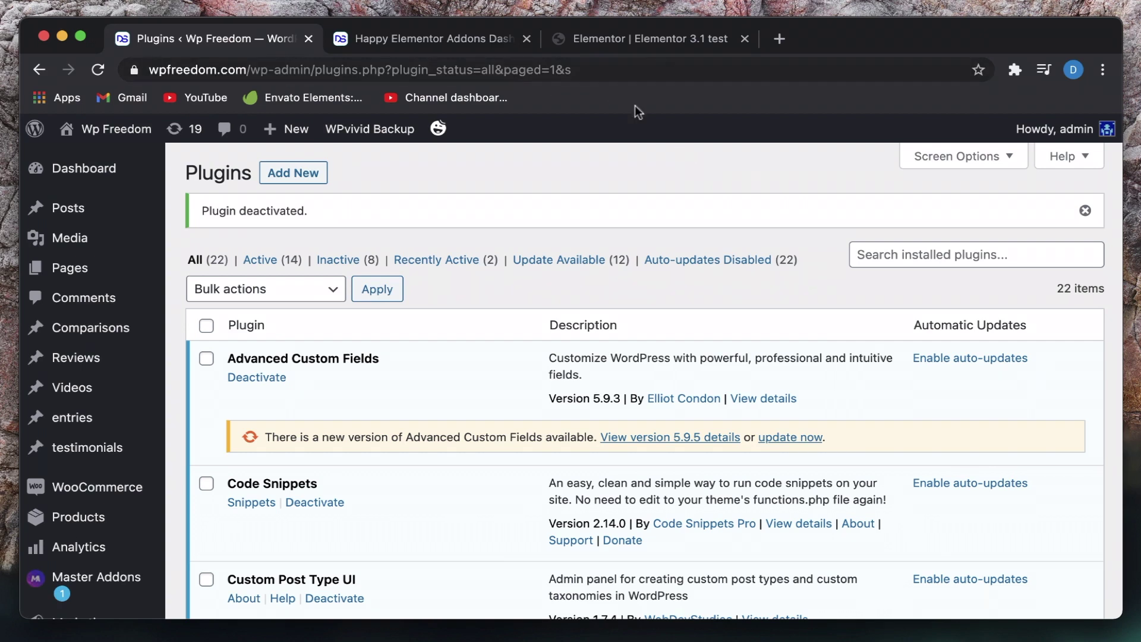
Return to the Elementor editor, where the 404 page shows a plain horizontal 'Ooops.' heading
left_click(670, 46)
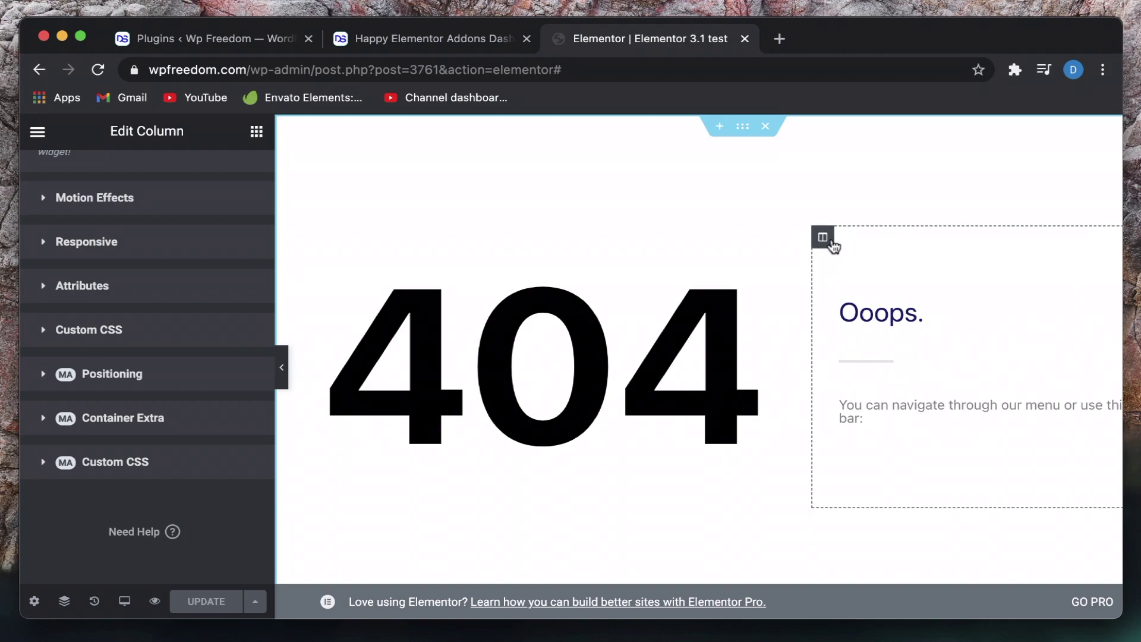
scroll(134, 242, "up", 8)
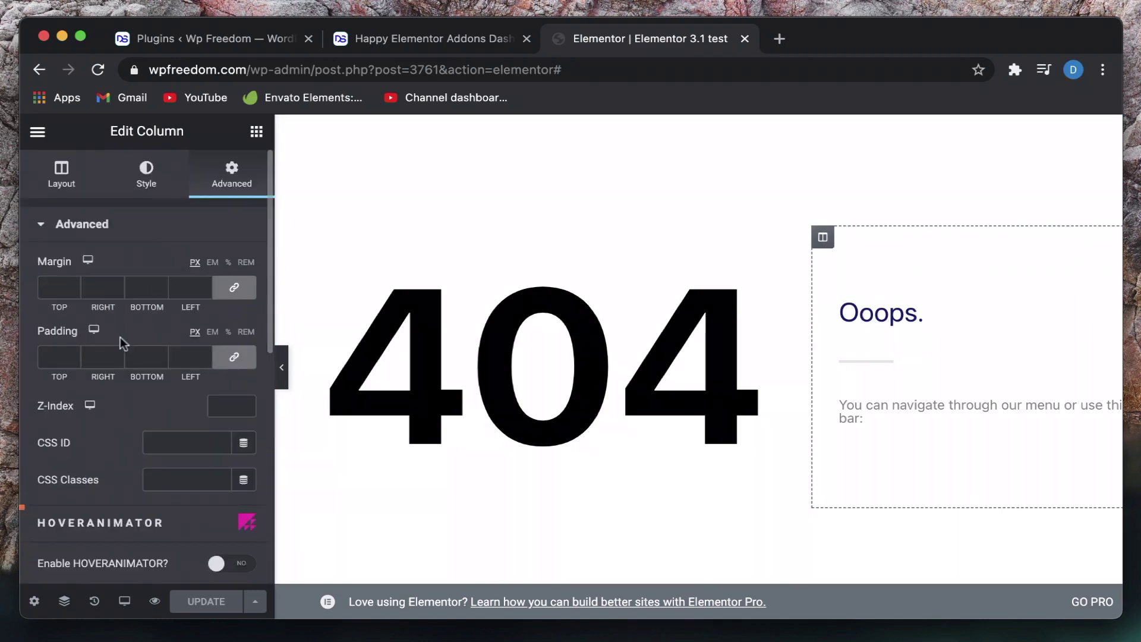
scroll(123, 343, "down", 8)
left_click(122, 461)
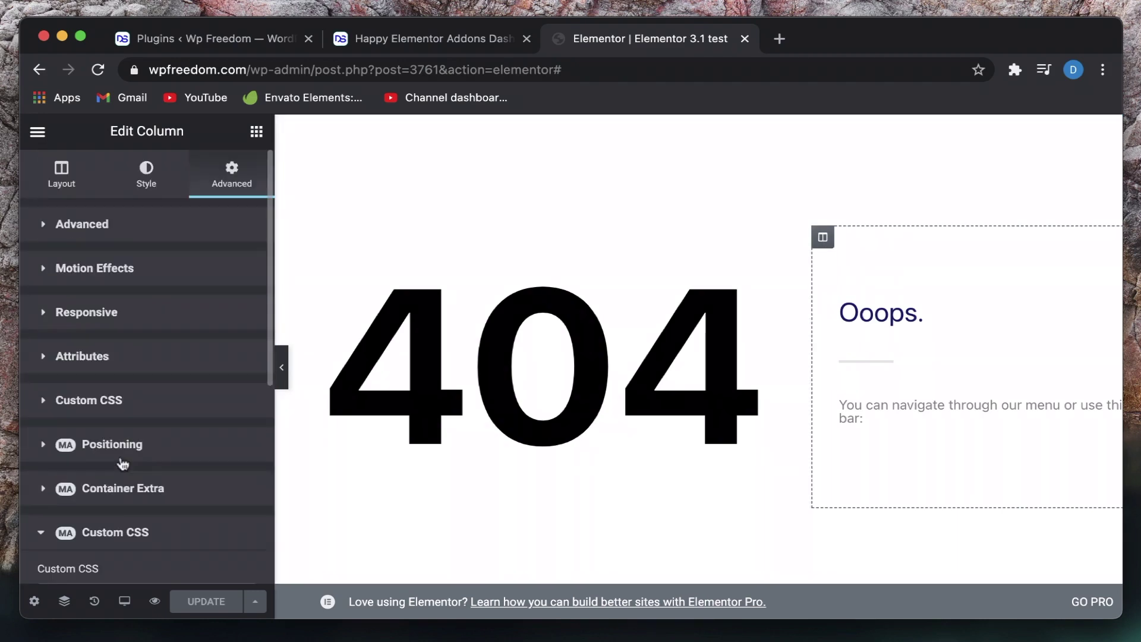
left_click(112, 417)
type("se")
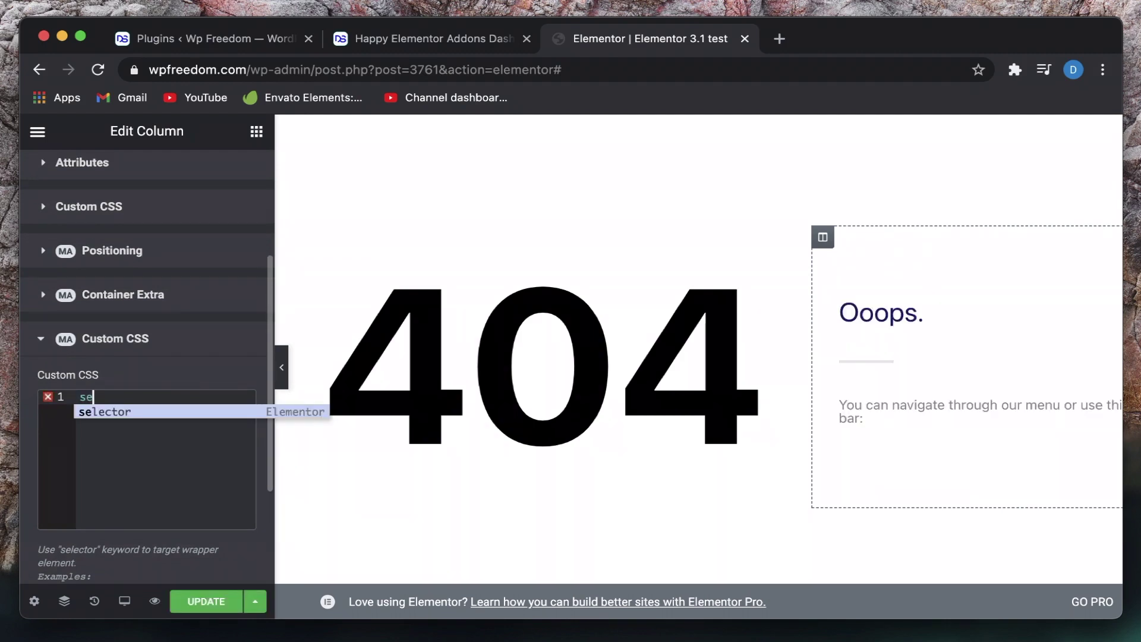
key("Return")
type("{")
key("Return")
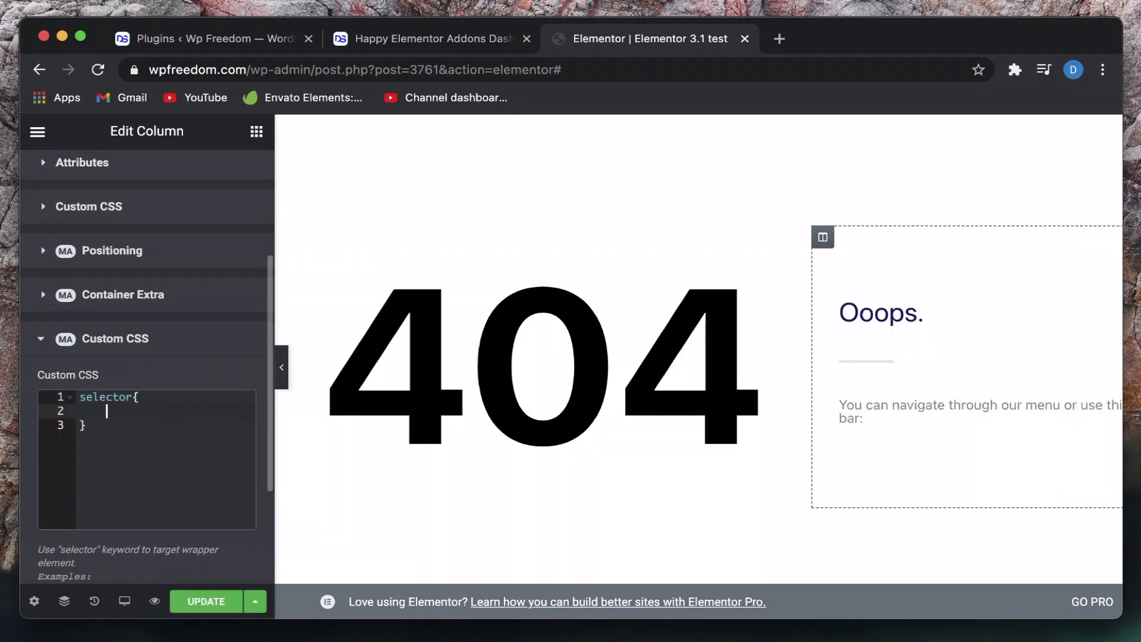
key("Up")
key("Right")
key("Right")
key("Right")
key("Right")
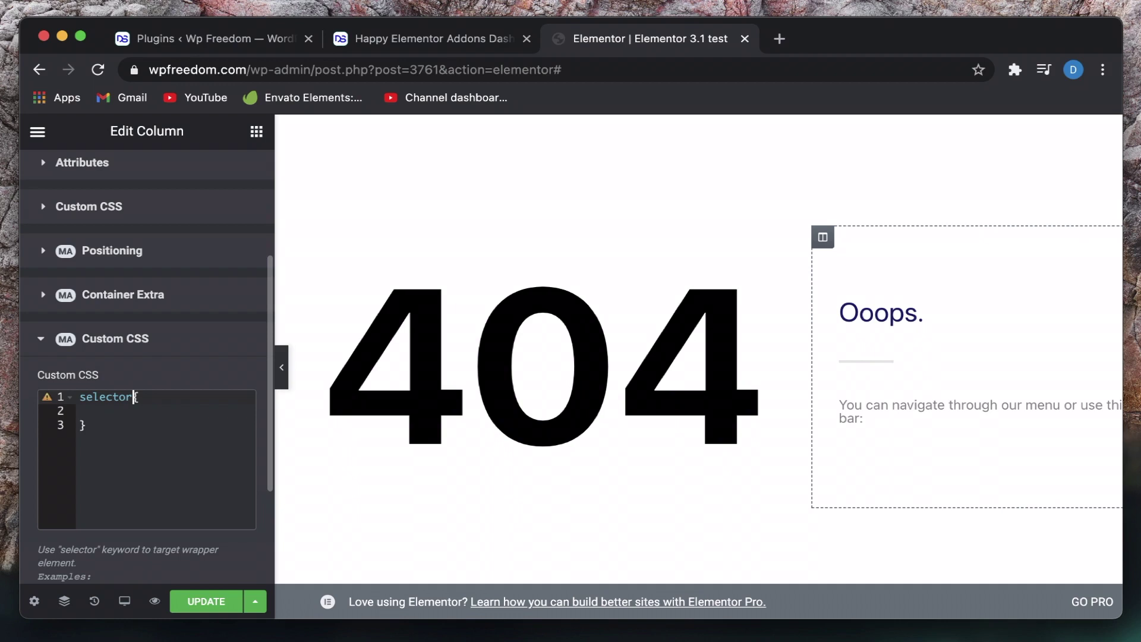
type(":hover")
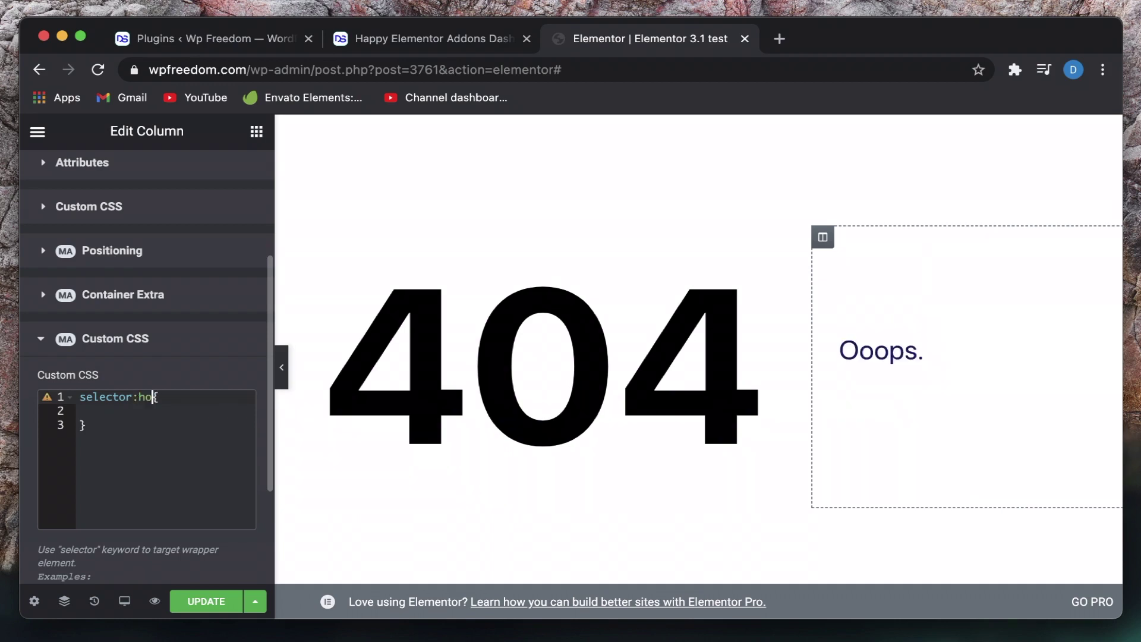
key("Down")
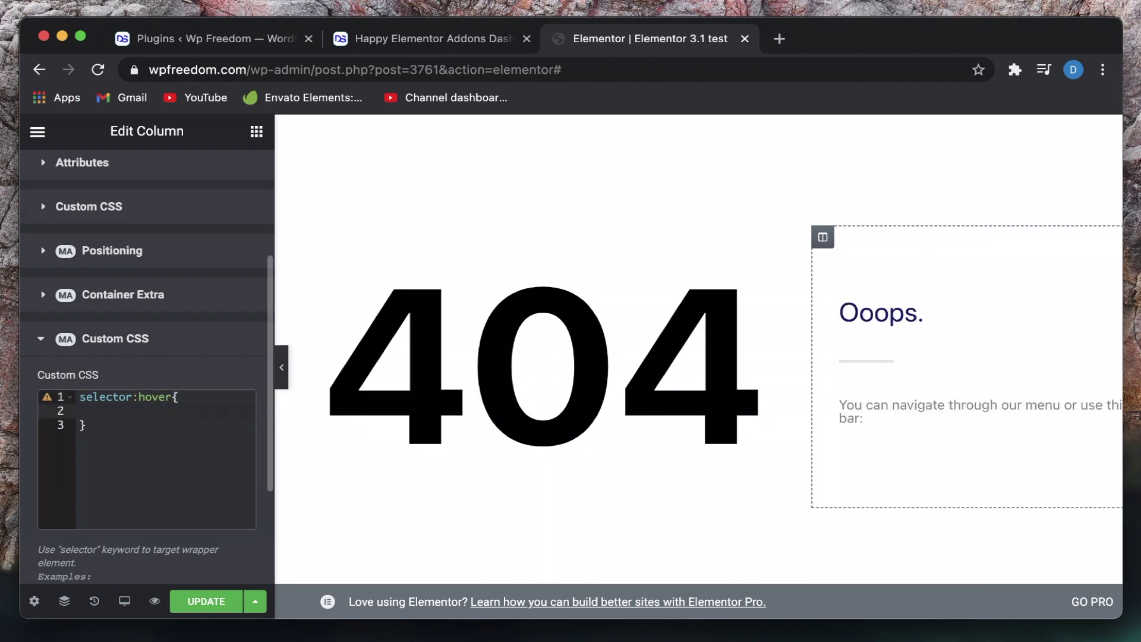
type("background: ")
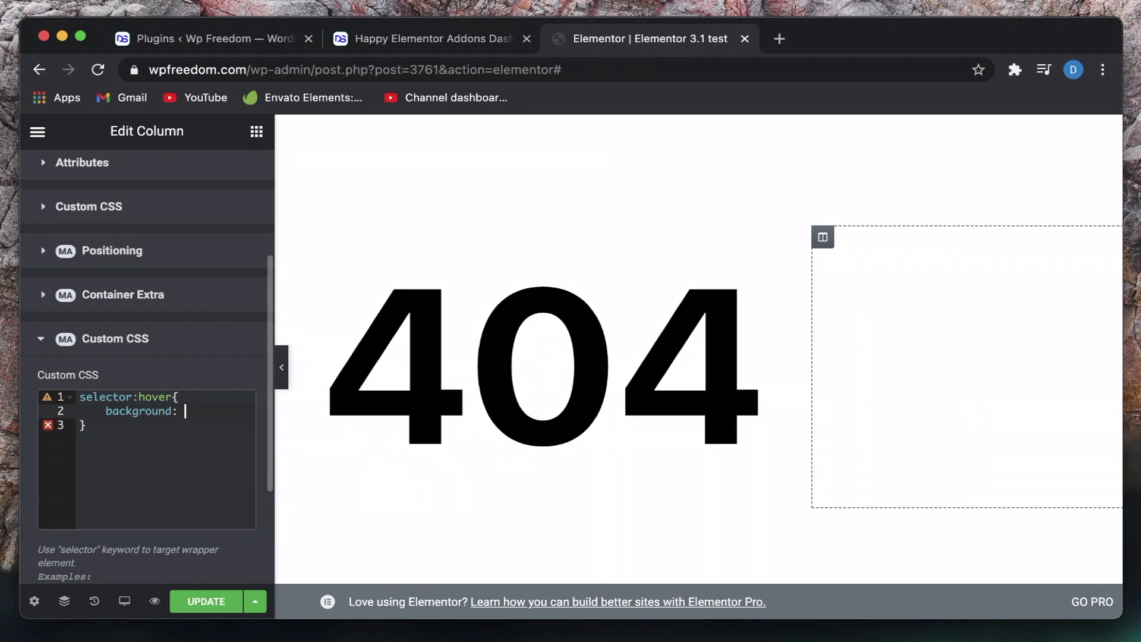
type("blue")
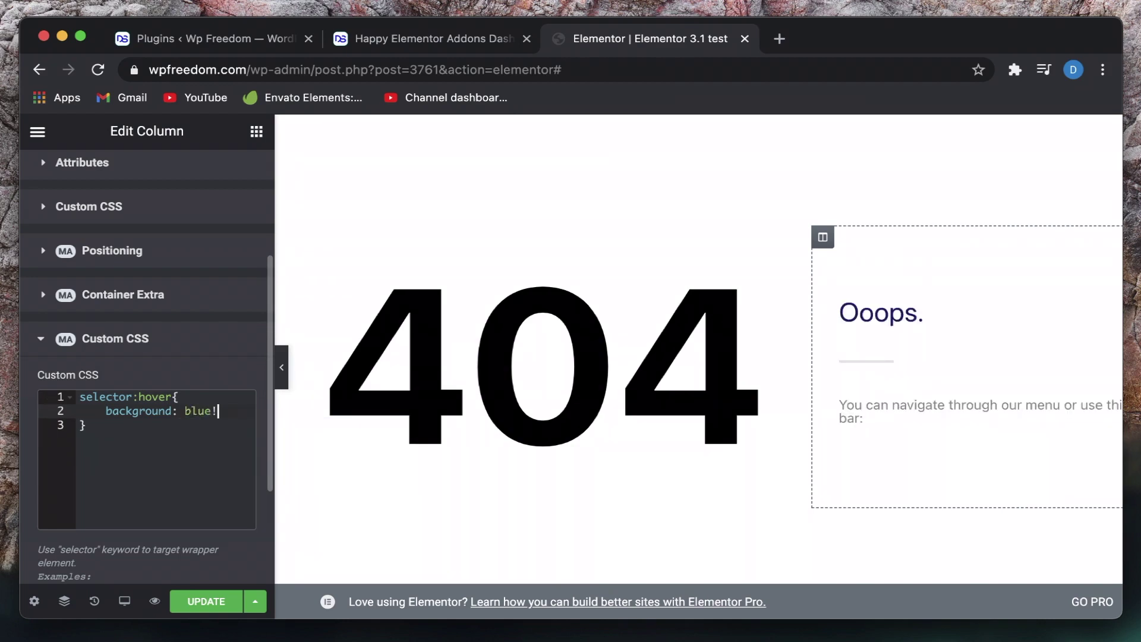
type("!important;")
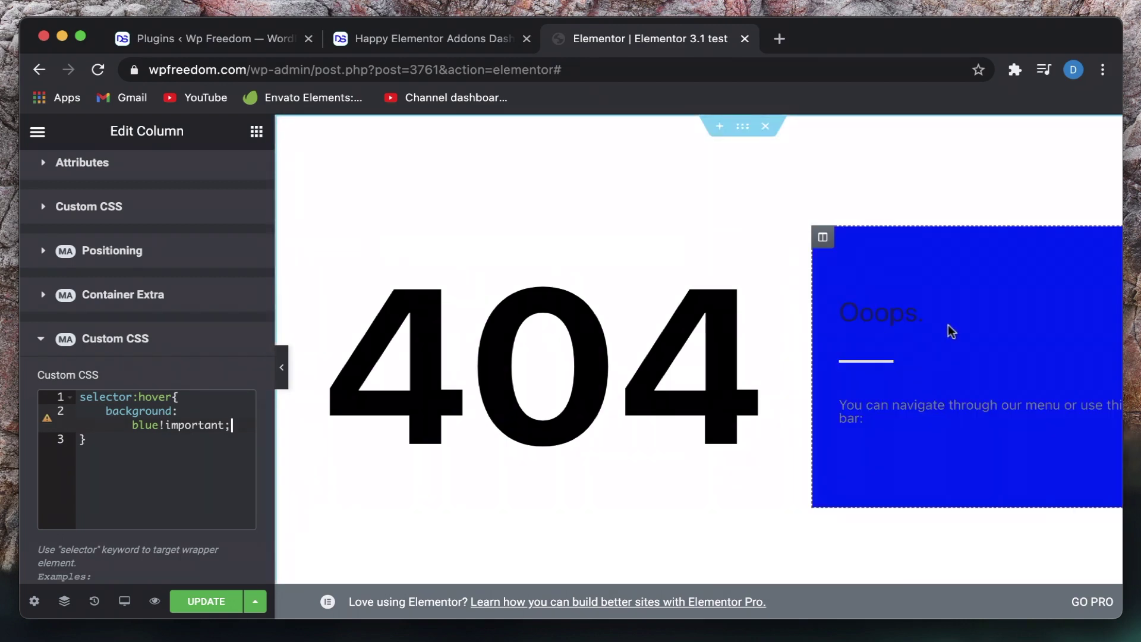
key("super+a")
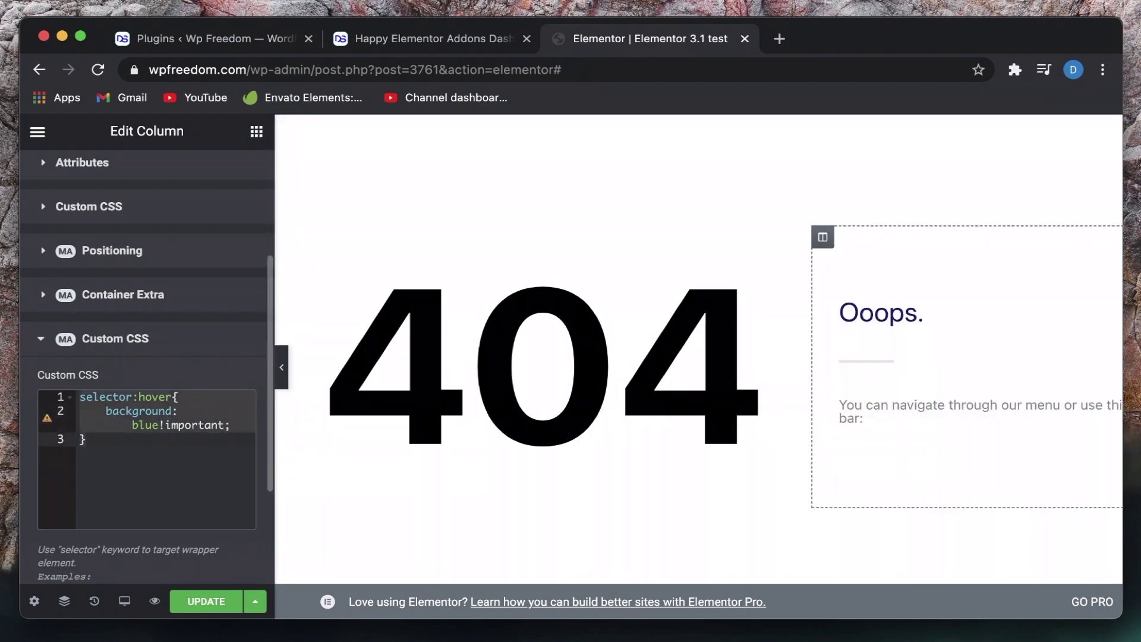
key("BackSpace")
left_click(147, 339)
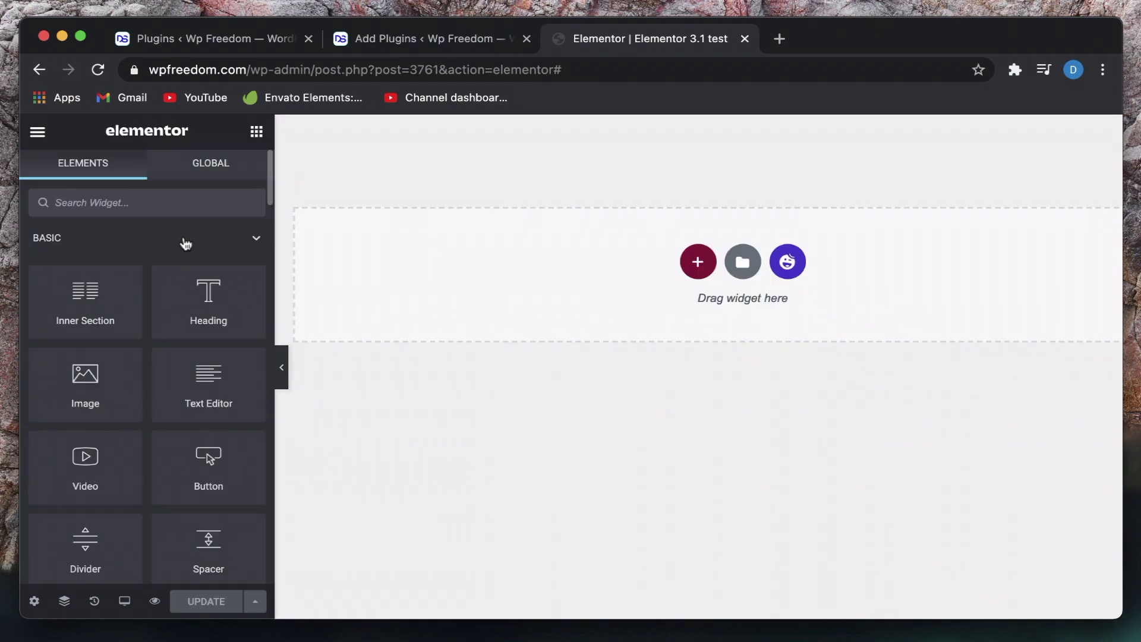
Place a JetWidgets Images Layout gallery widget onto the empty page
left_click(184, 240)
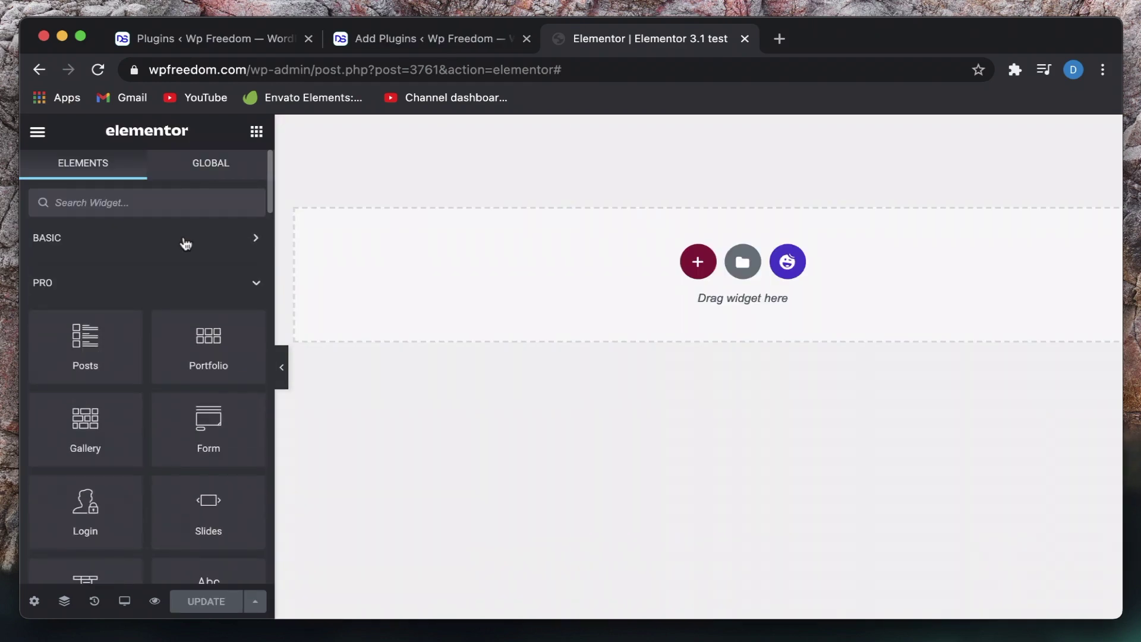
left_click(158, 288)
left_click(152, 329)
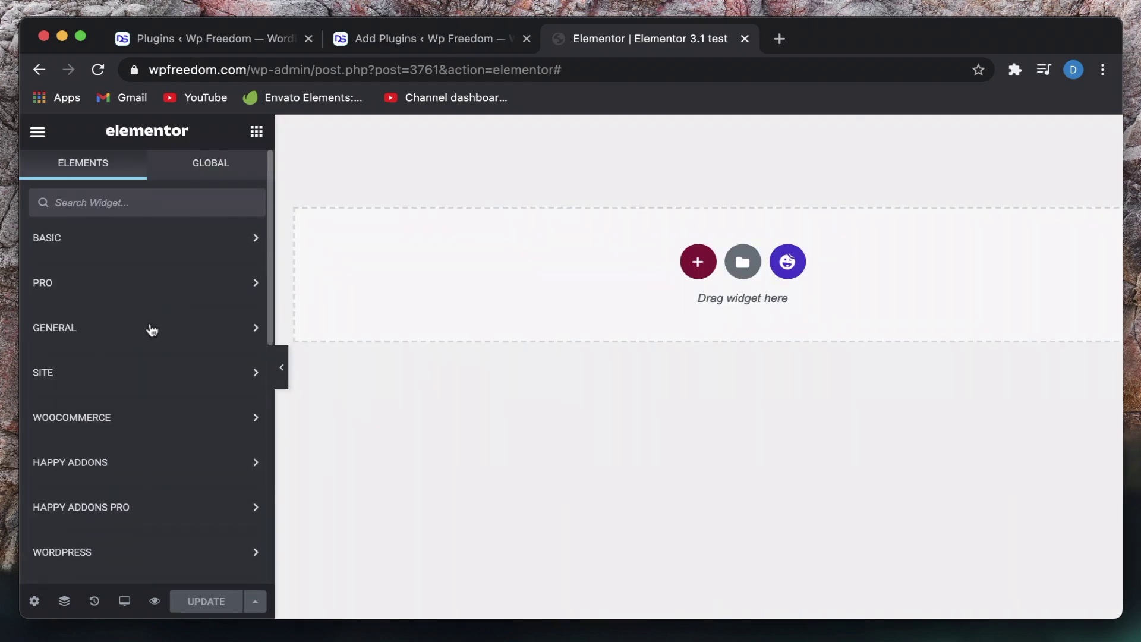
scroll(148, 326, "down", 5)
scroll(113, 372, "down", 3)
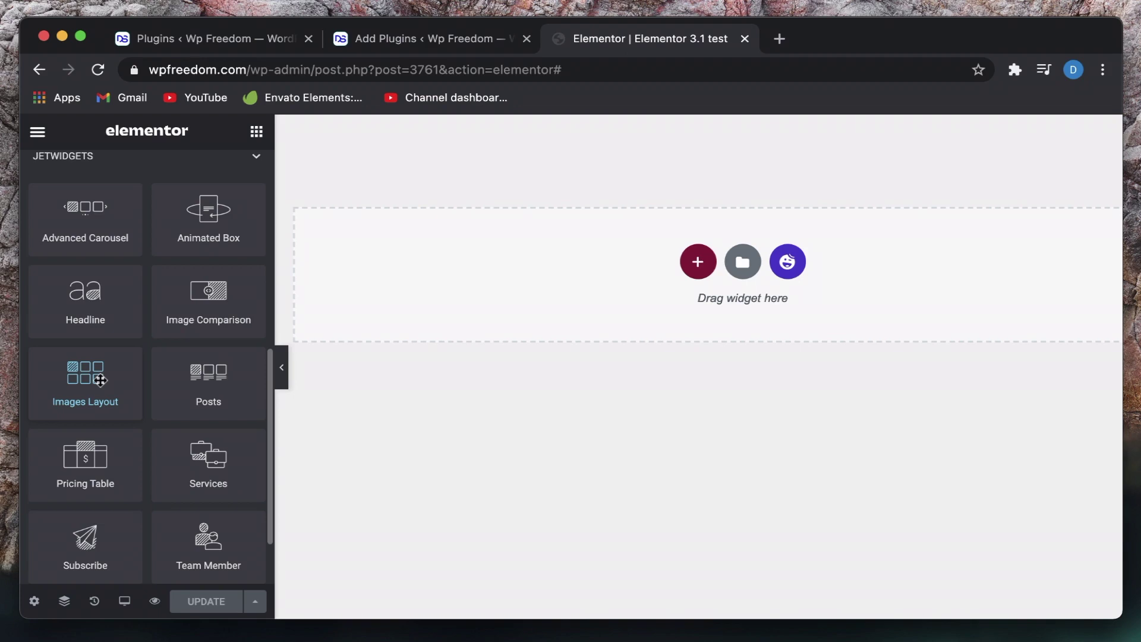
left_click_drag(100, 380, 552, 305)
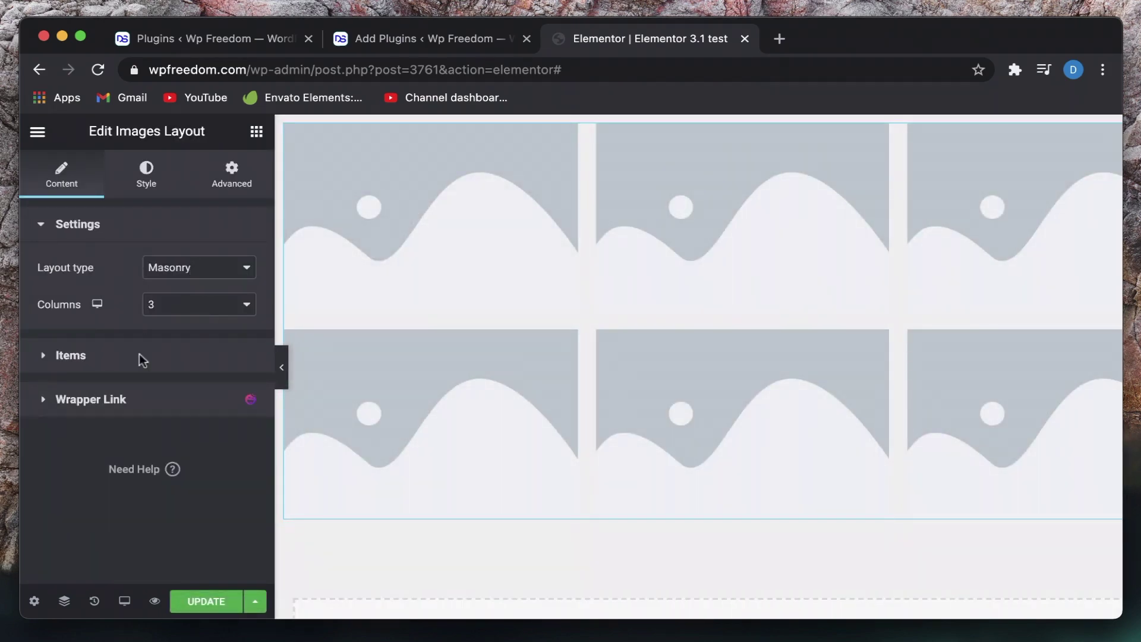
Set the gallery's Image #1 to the young man's portrait from the Media Library
left_click(139, 354)
left_click(85, 334)
left_click(126, 416)
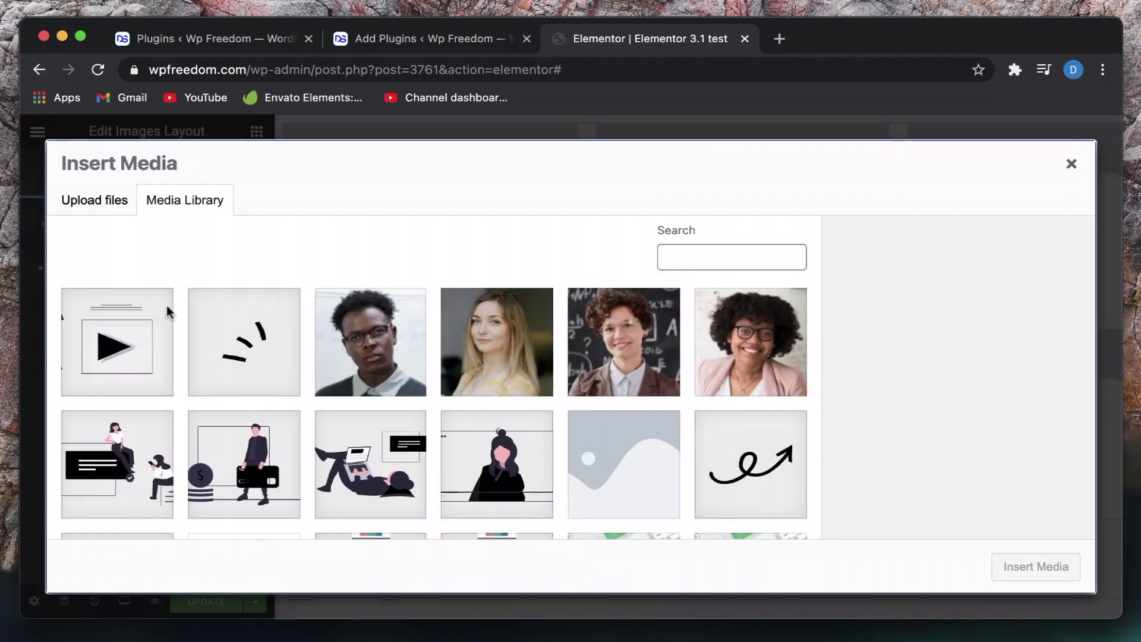
left_click(380, 351)
left_click(1015, 566)
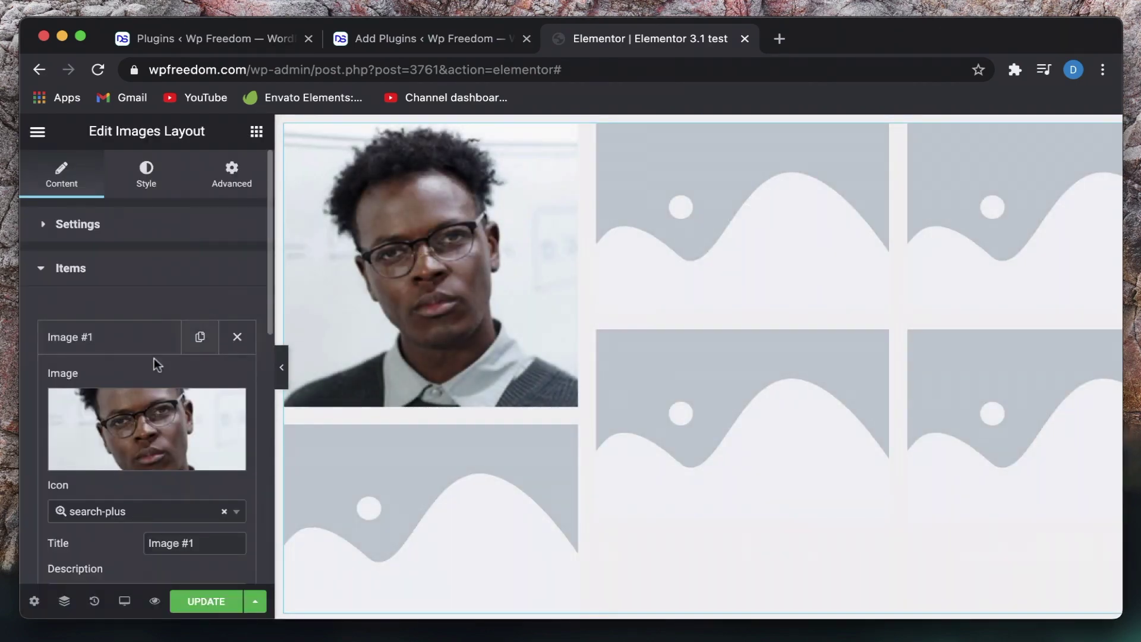
left_click(96, 353)
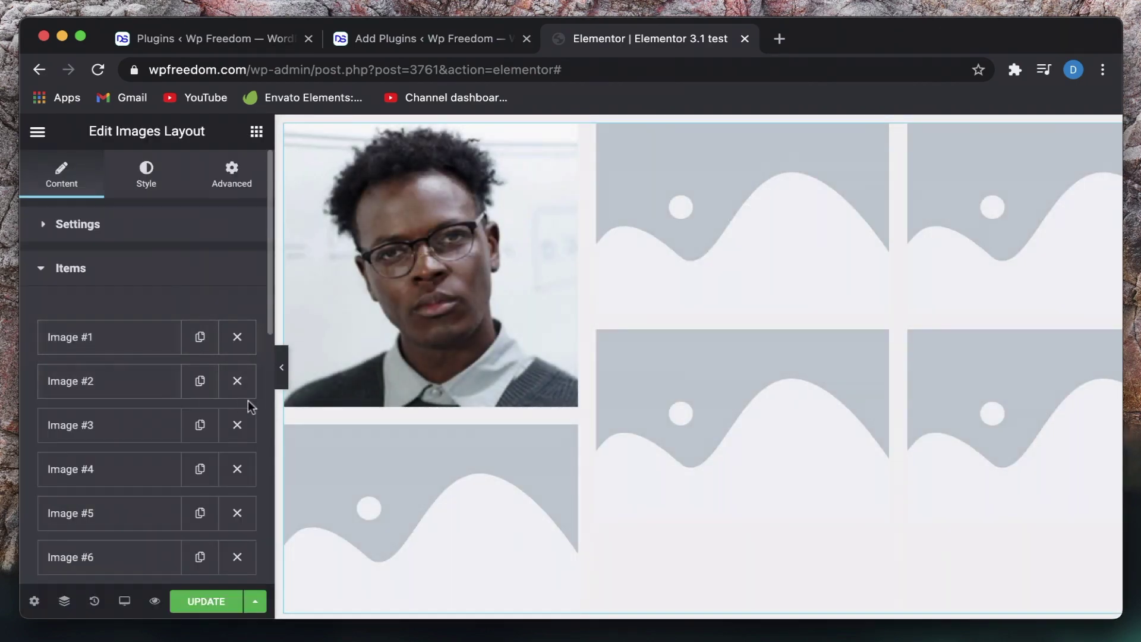
Delete the placeholder images and duplicate the portrait image to make four copies
left_click(238, 381)
left_click(238, 381)
left_click(238, 381)
left_click(237, 381)
left_click(238, 381)
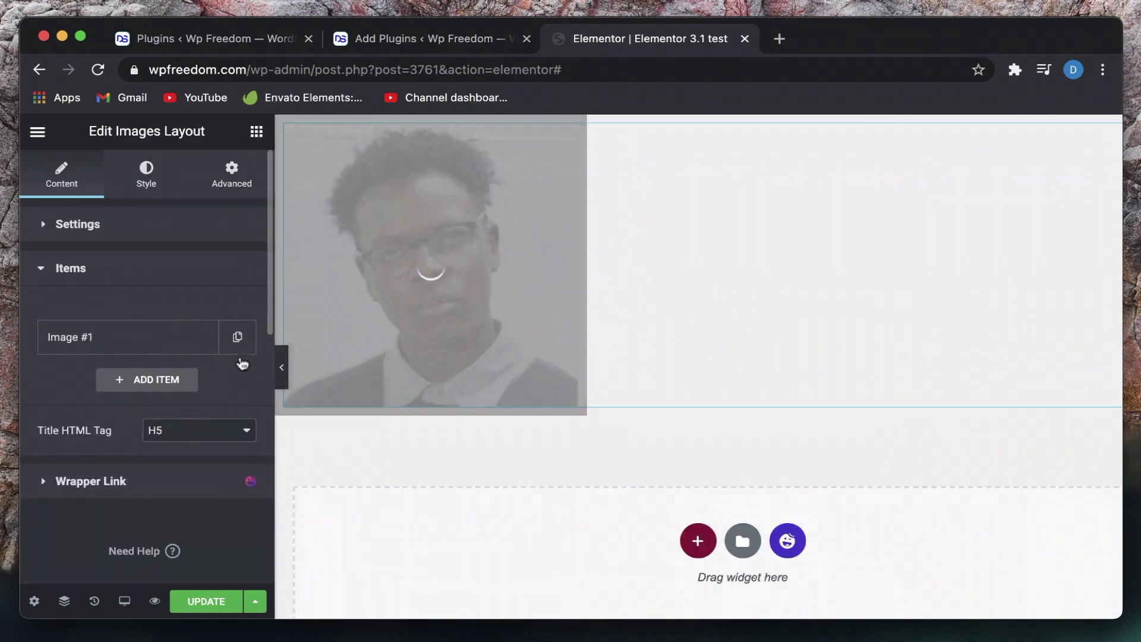
left_click(238, 336)
left_click(197, 336)
left_click(198, 336)
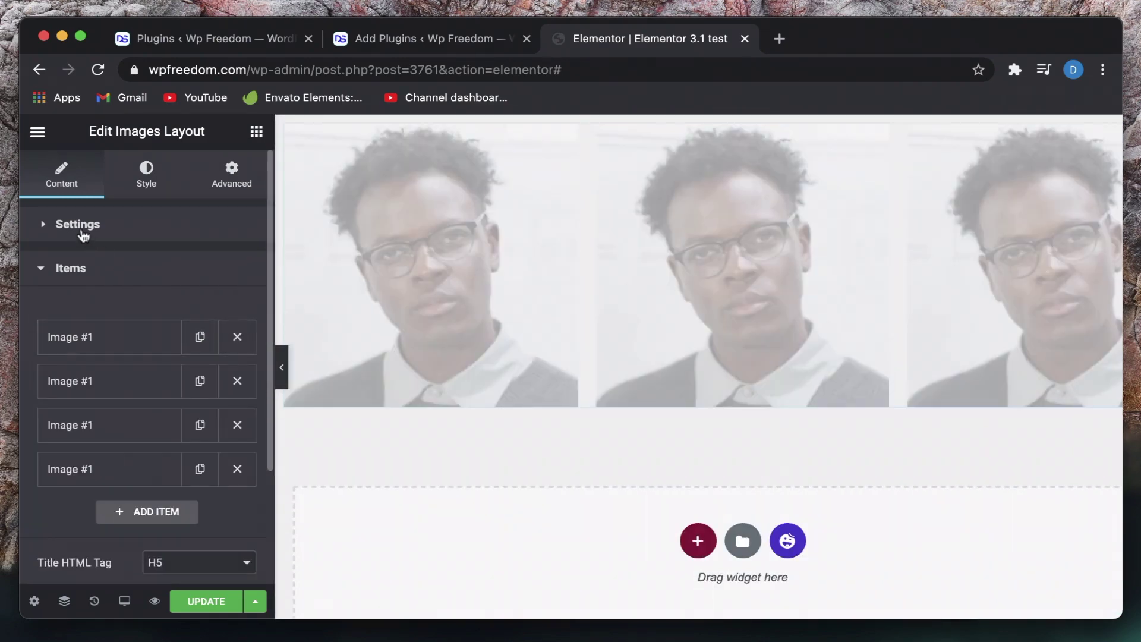
Set the gallery's Layout type to Justify, then go back to the WordPress admin tab
left_click(80, 234)
left_click(162, 266)
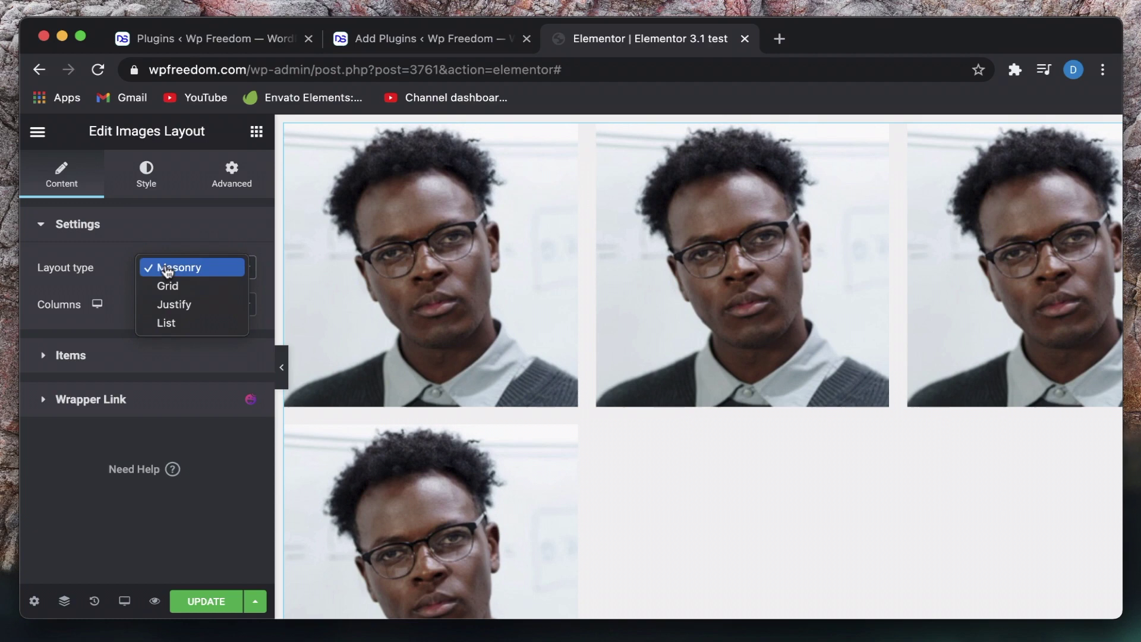
left_click(168, 287)
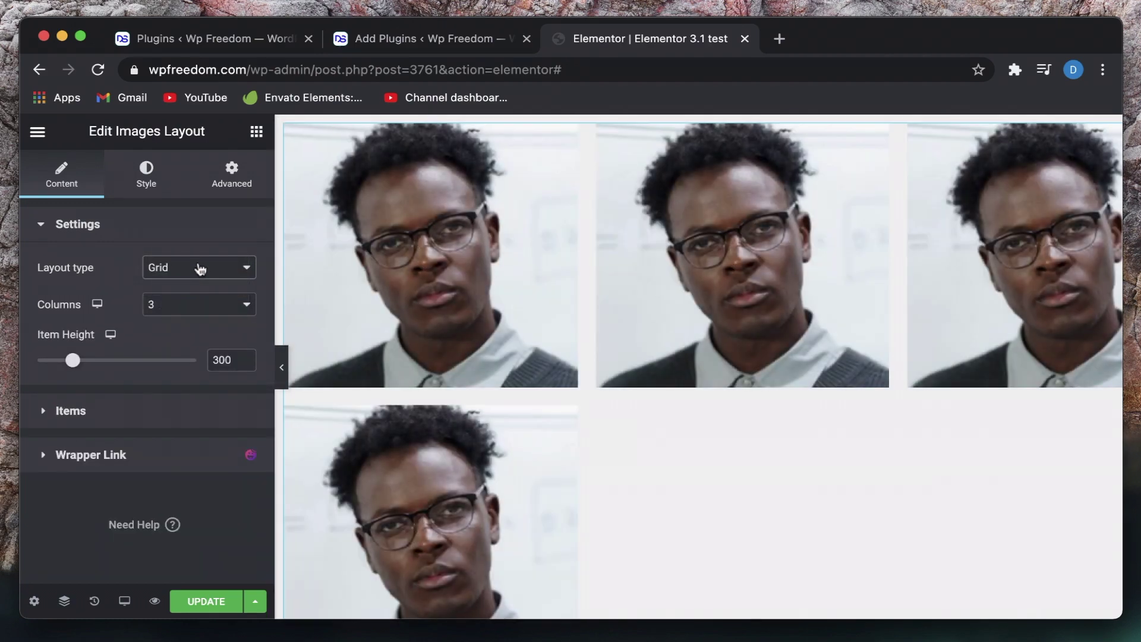
left_click(201, 267)
left_click(189, 288)
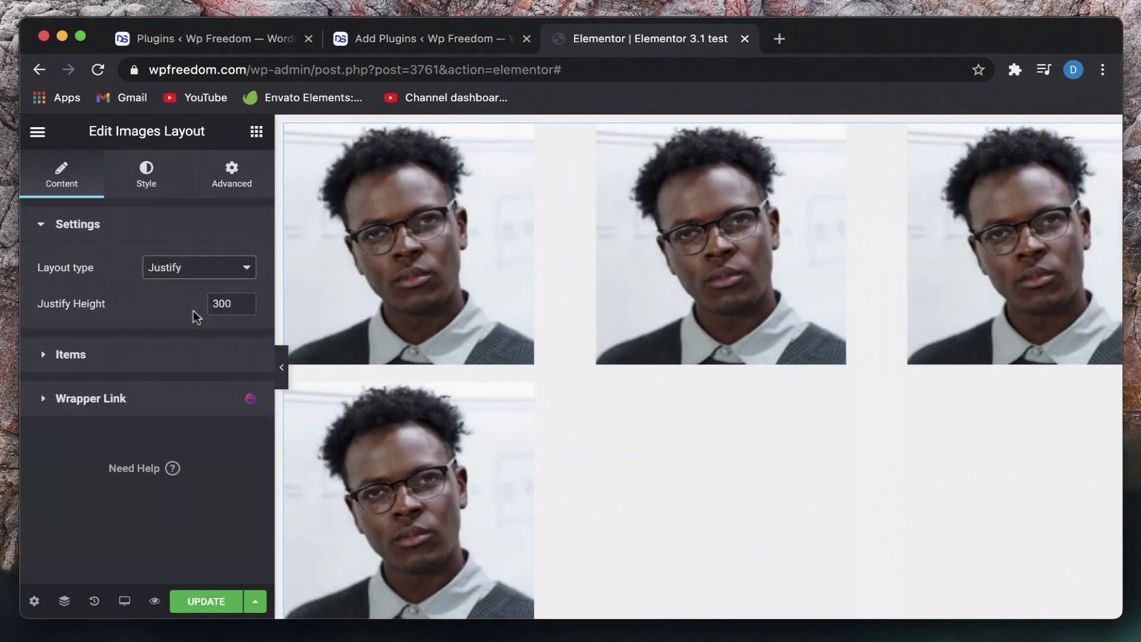
left_click(123, 356)
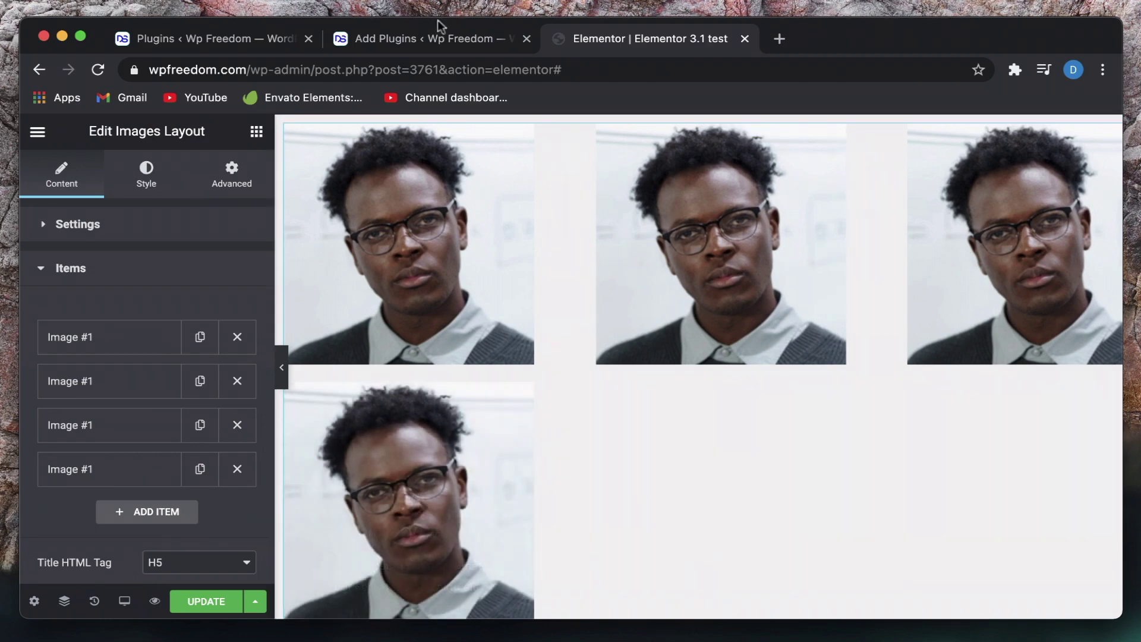
left_click(437, 43)
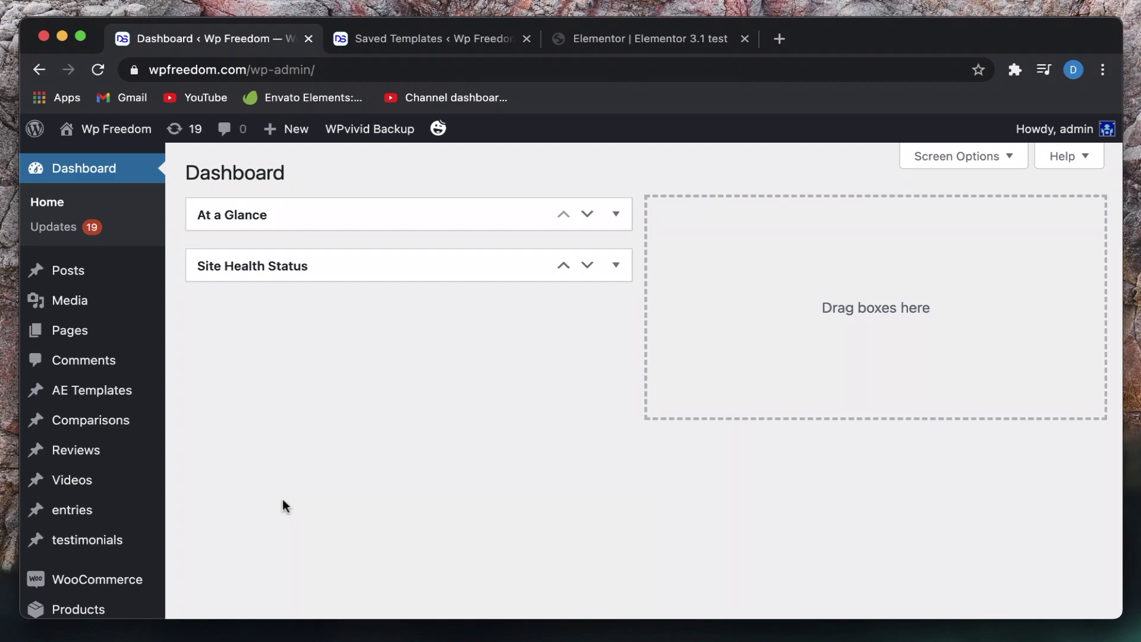
Confirm the Anywhere Elementor plugin is listed on the installed Plugins page
left_click(409, 39)
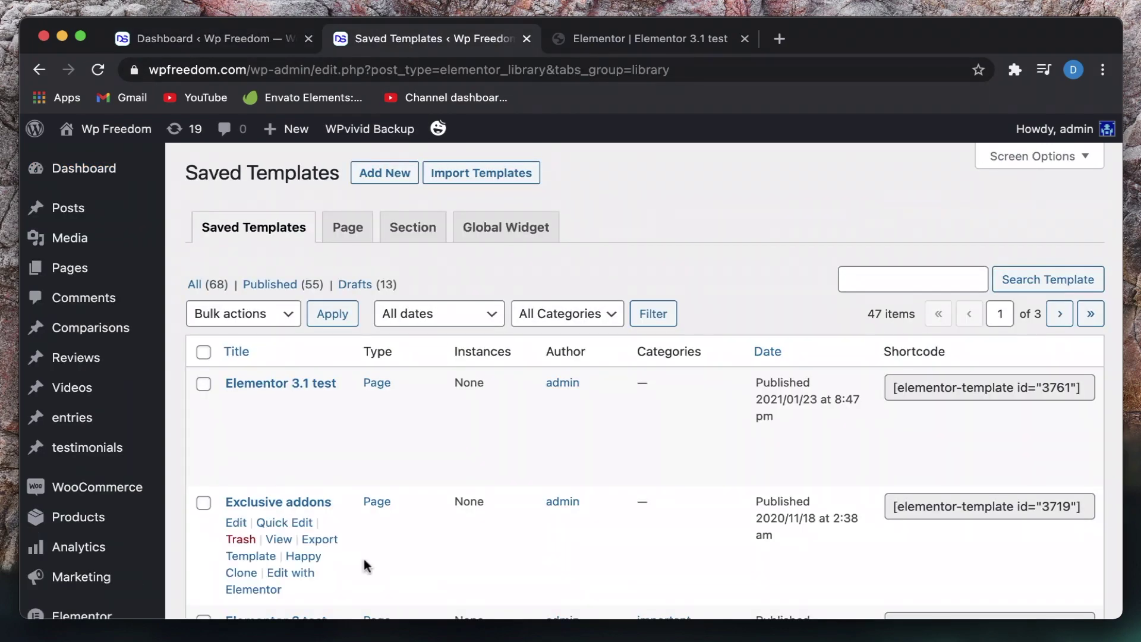
scroll(365, 566, "down", 5)
left_click(145, 607)
scroll(428, 467, "down", 1)
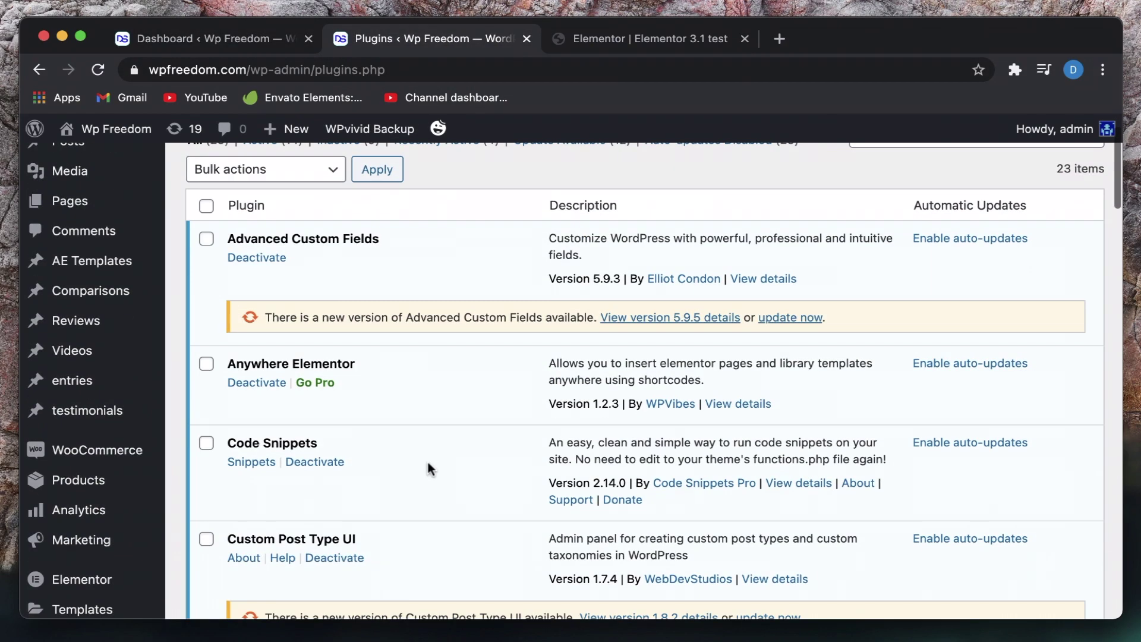
double_click(315, 364)
left_click_drag(315, 364, 279, 365)
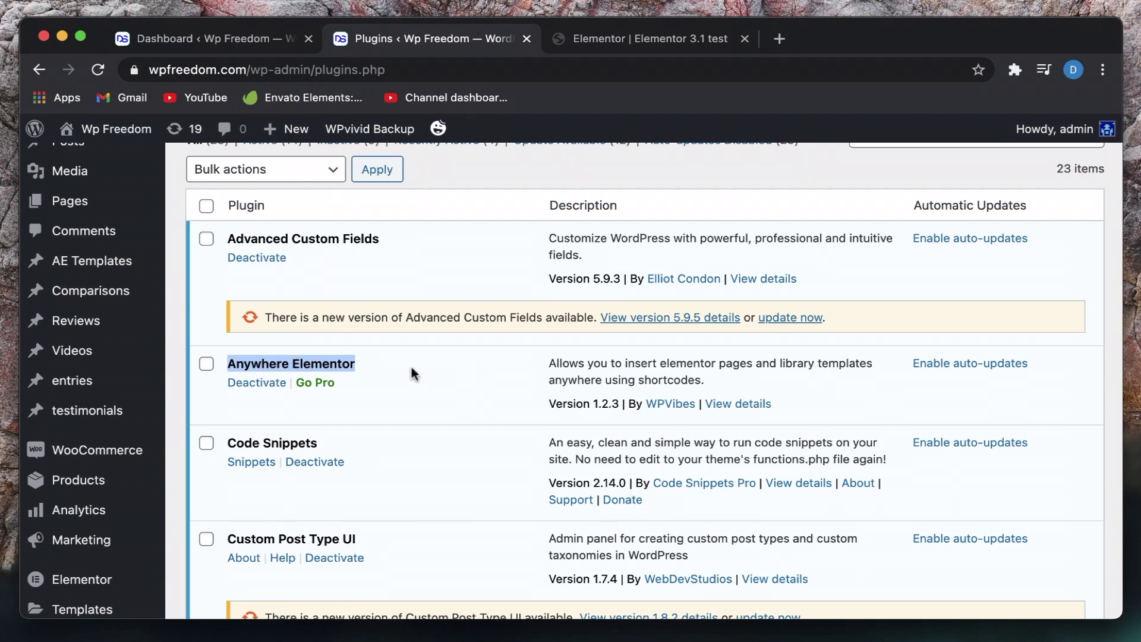
scroll(410, 364, "up", 1)
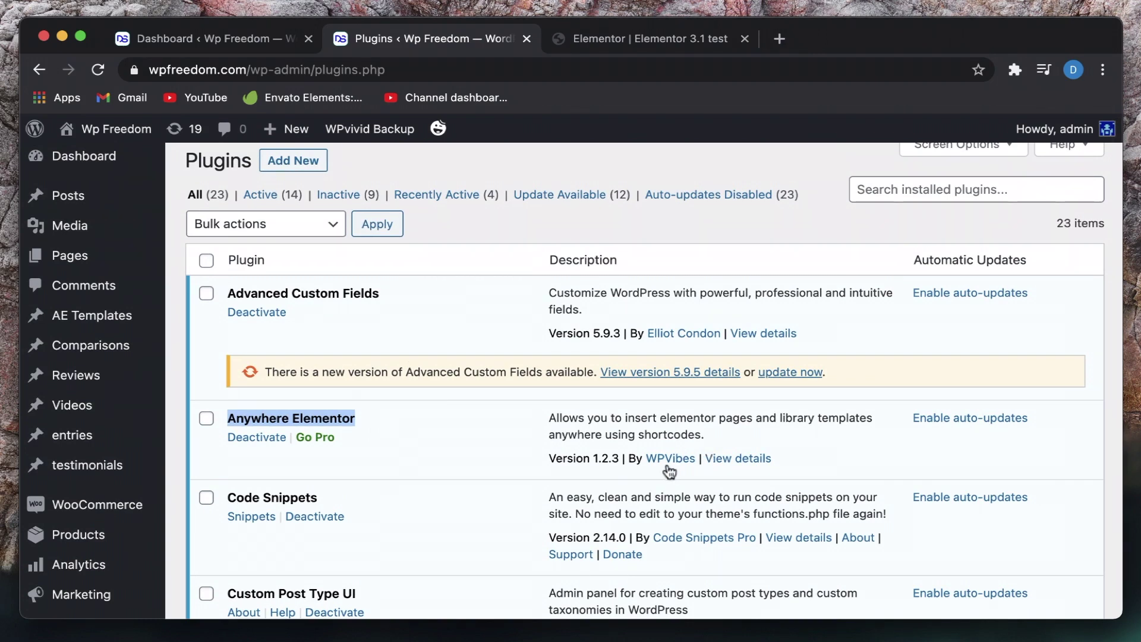
Open Templates > Saved Templates, then the AE Templates list in the admin sidebar
left_click(198, 38)
scroll(419, 396, "down", 7)
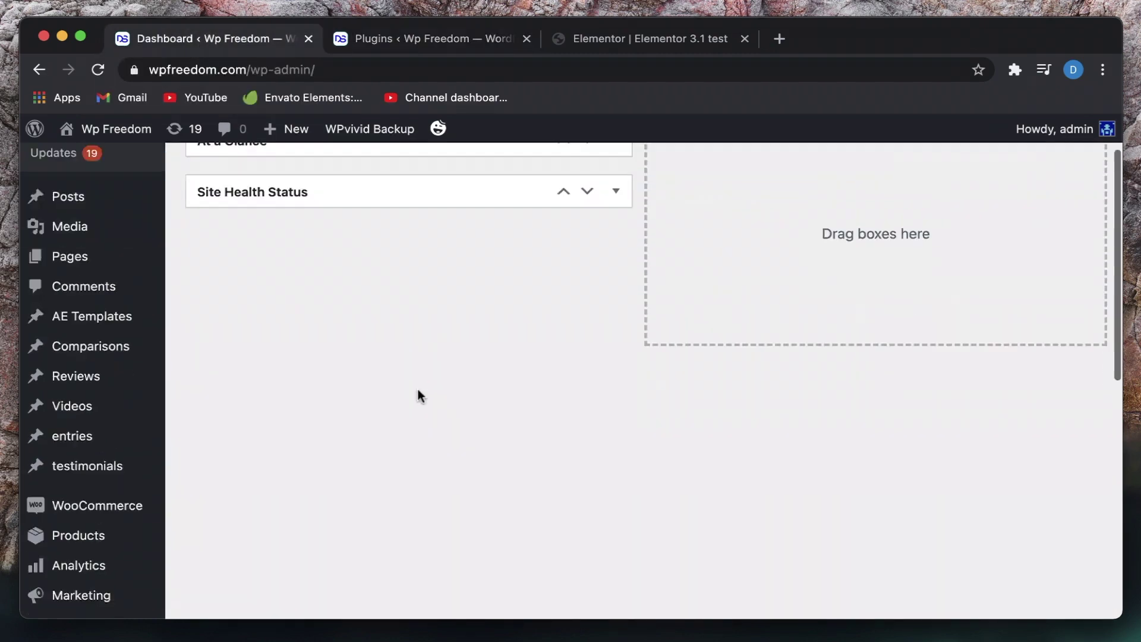
mouse_move(130, 320)
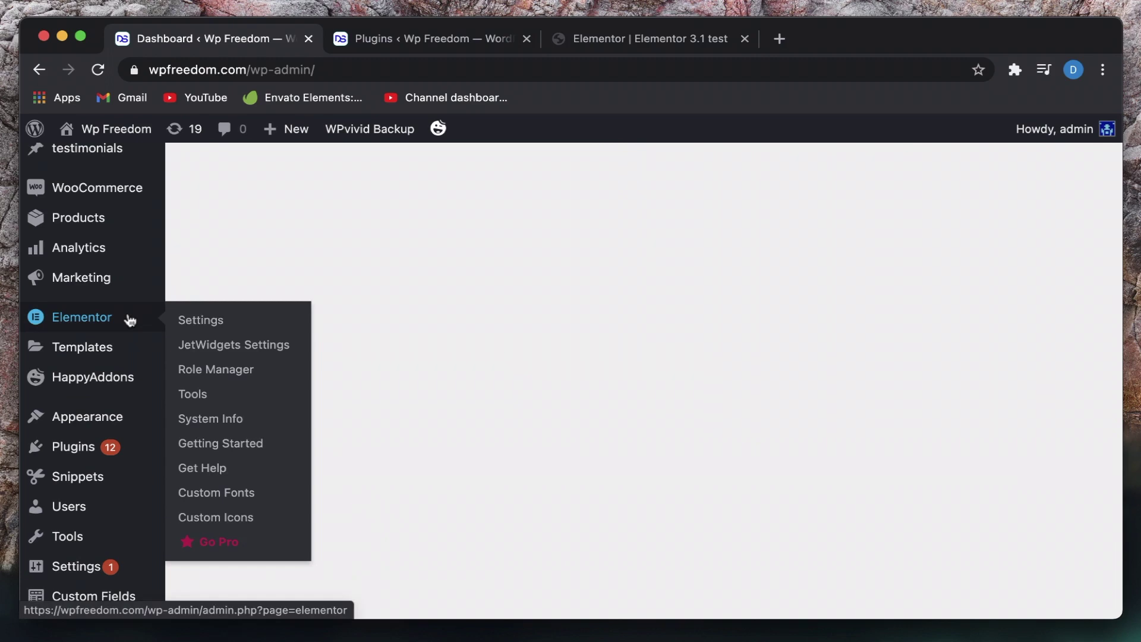
left_click(102, 348)
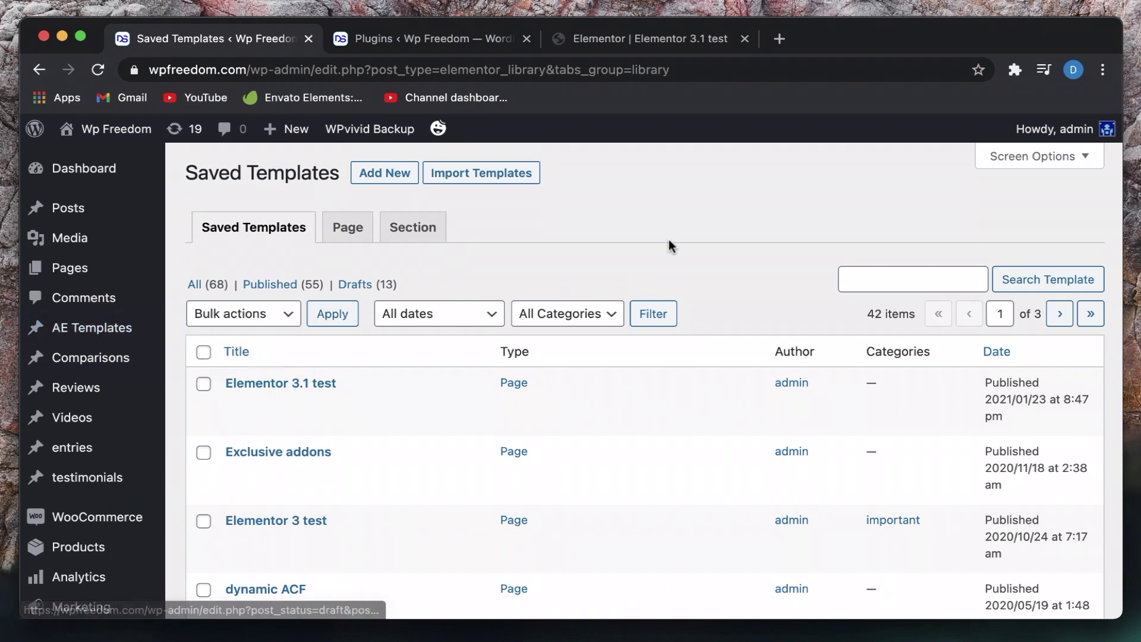
left_click(124, 337)
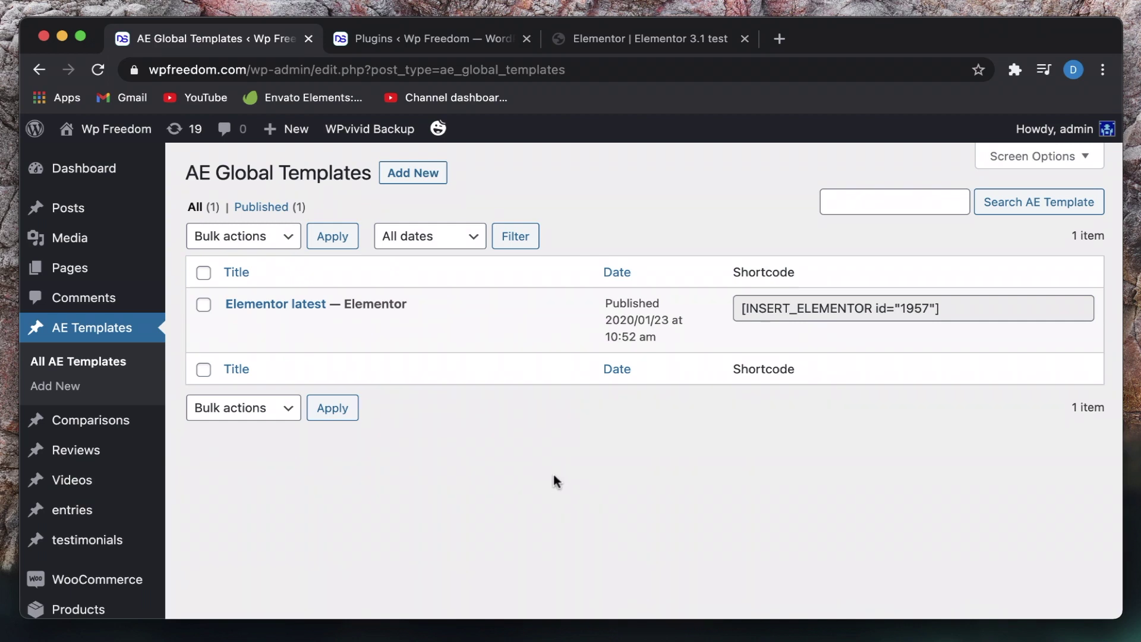
Open the Elementor latest template in Elementor, then copy its [INSERT_ELEMENTOR id="1957"] shortcode
mouse_move(303, 306)
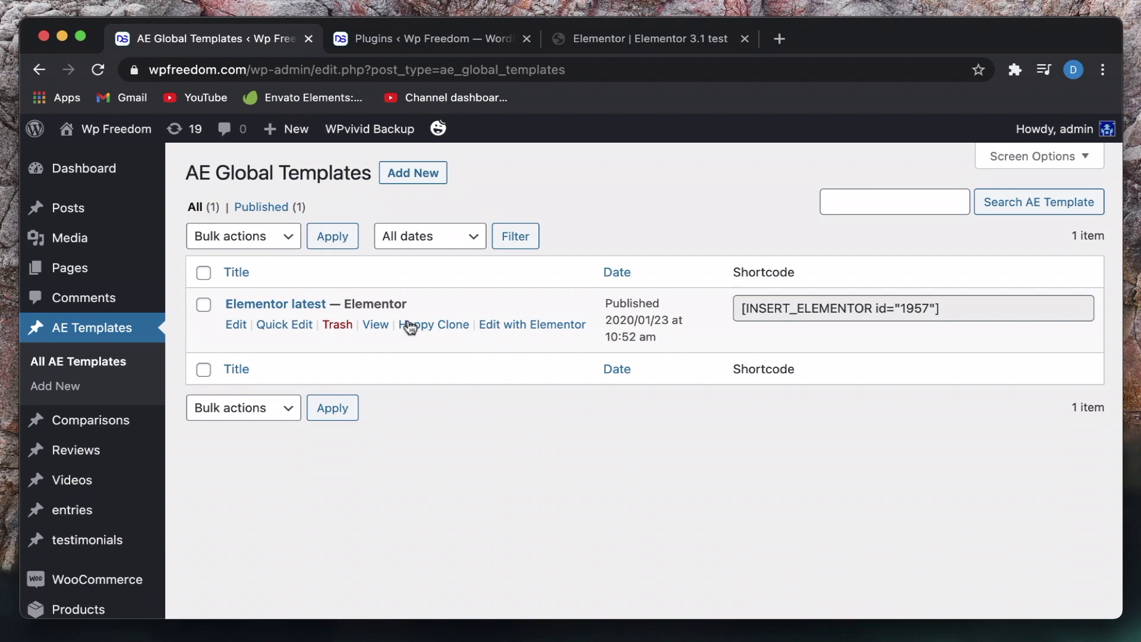
left_click(525, 328)
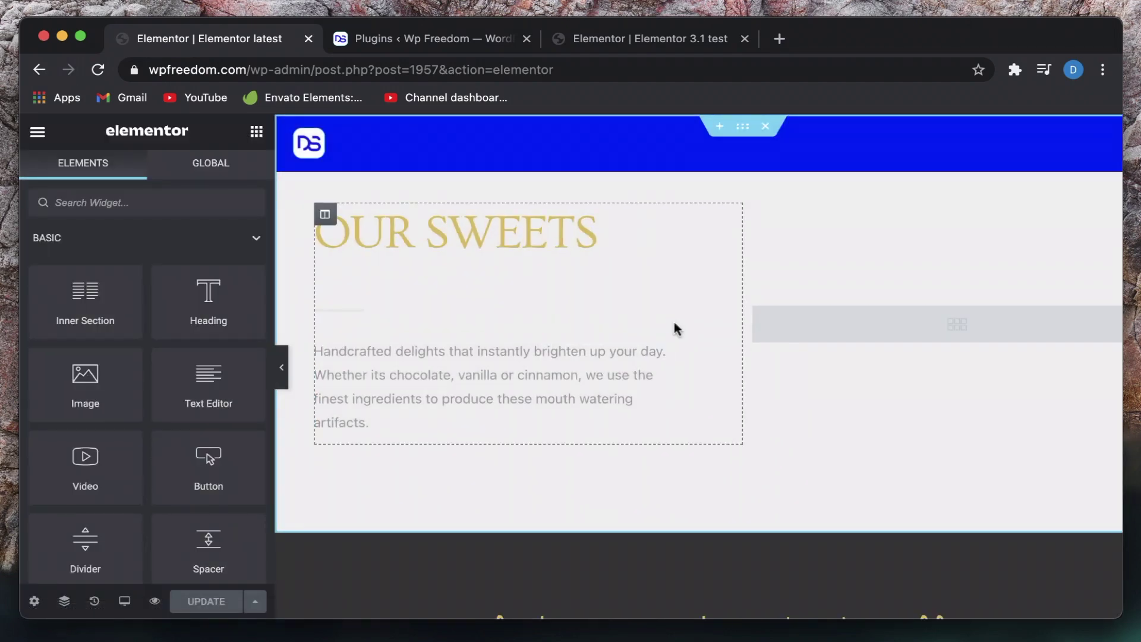
scroll(418, 347, "left", 5)
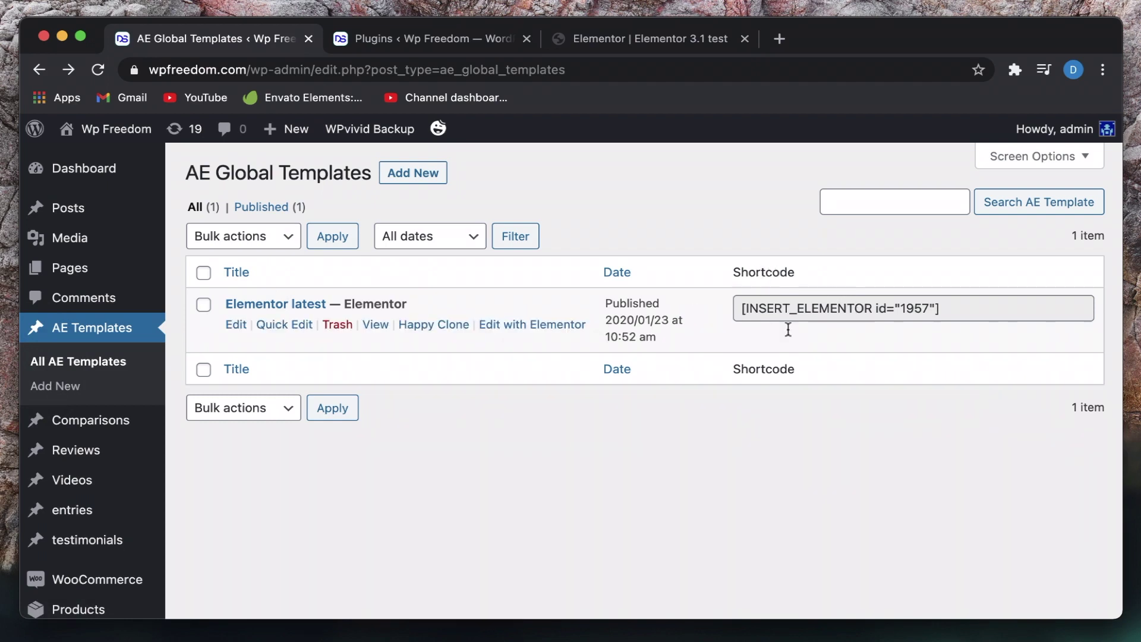
triple_click(269, 178)
double_click(269, 179)
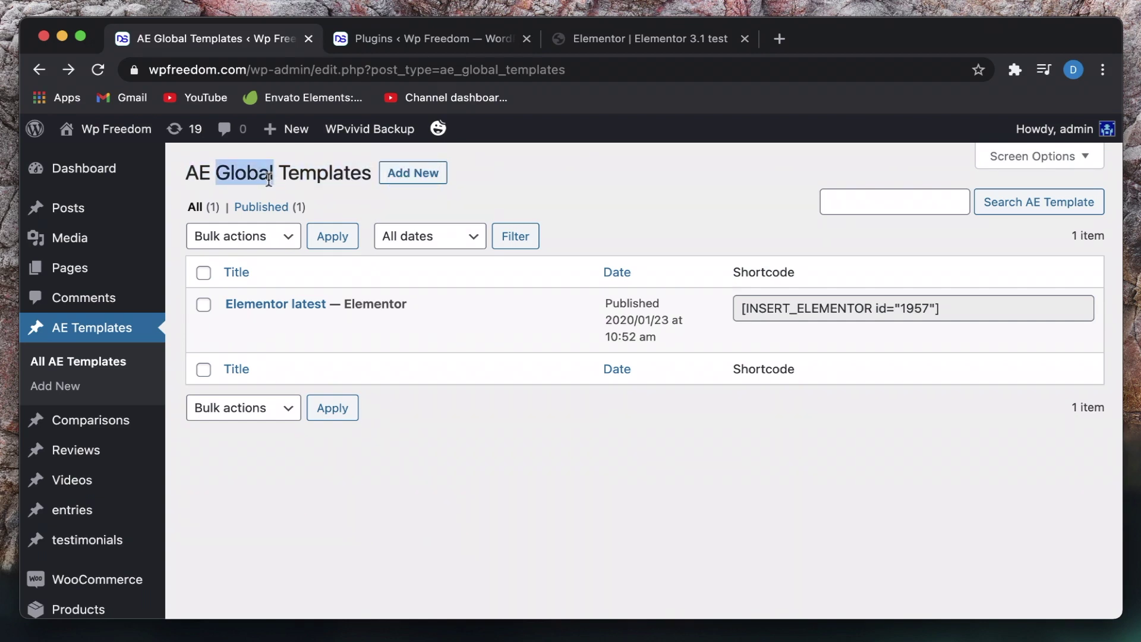
triple_click(835, 310)
key("super+c")
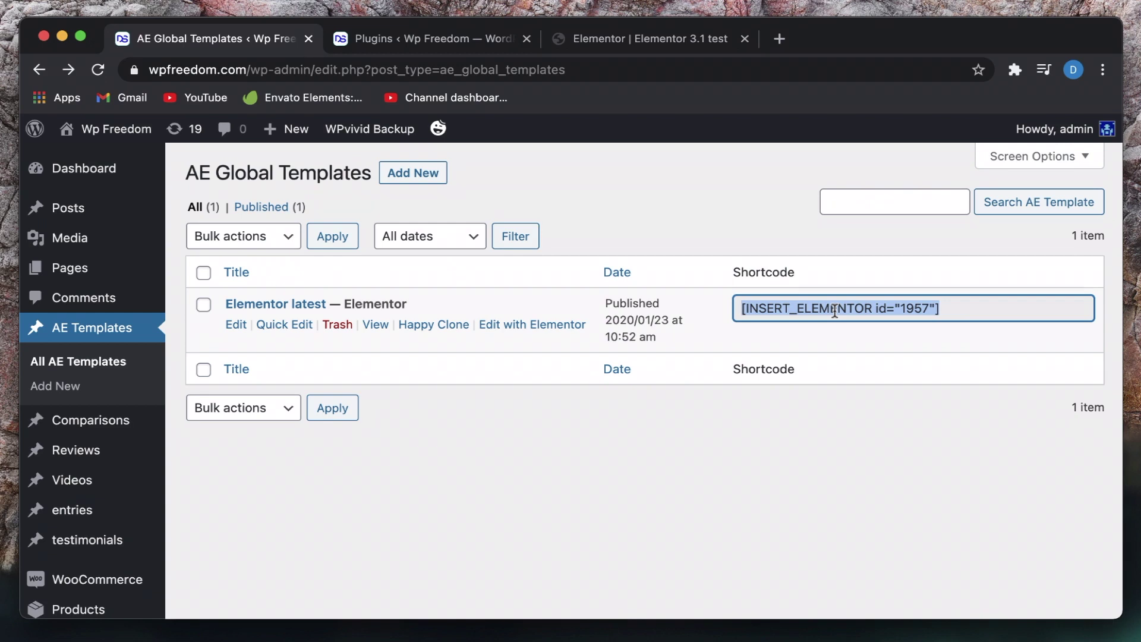
left_click(655, 192)
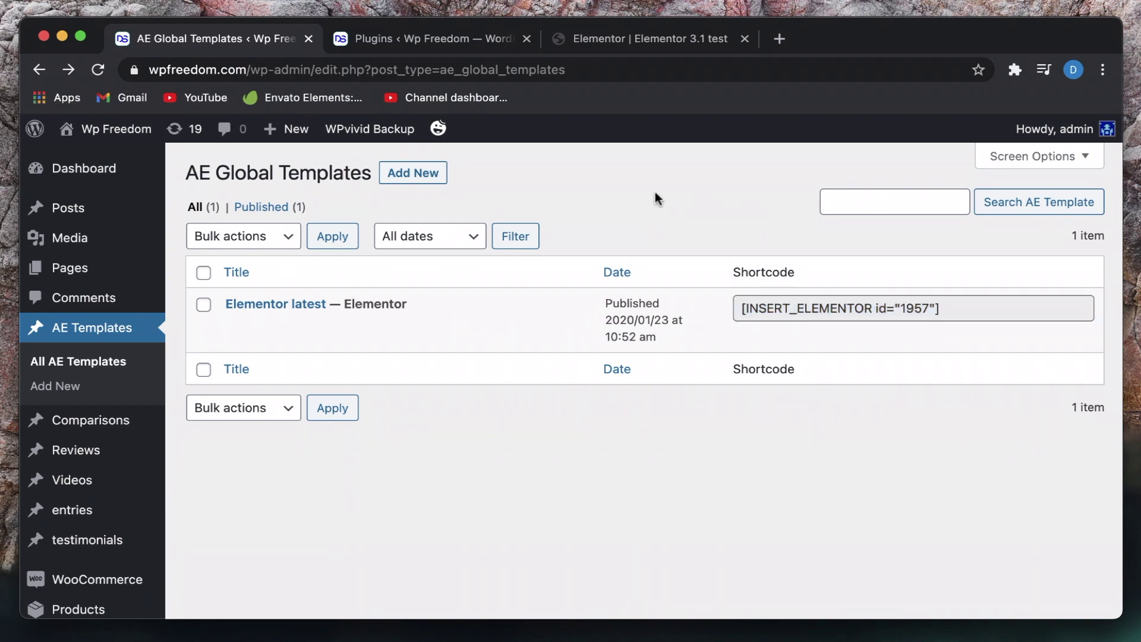
left_click(633, 40)
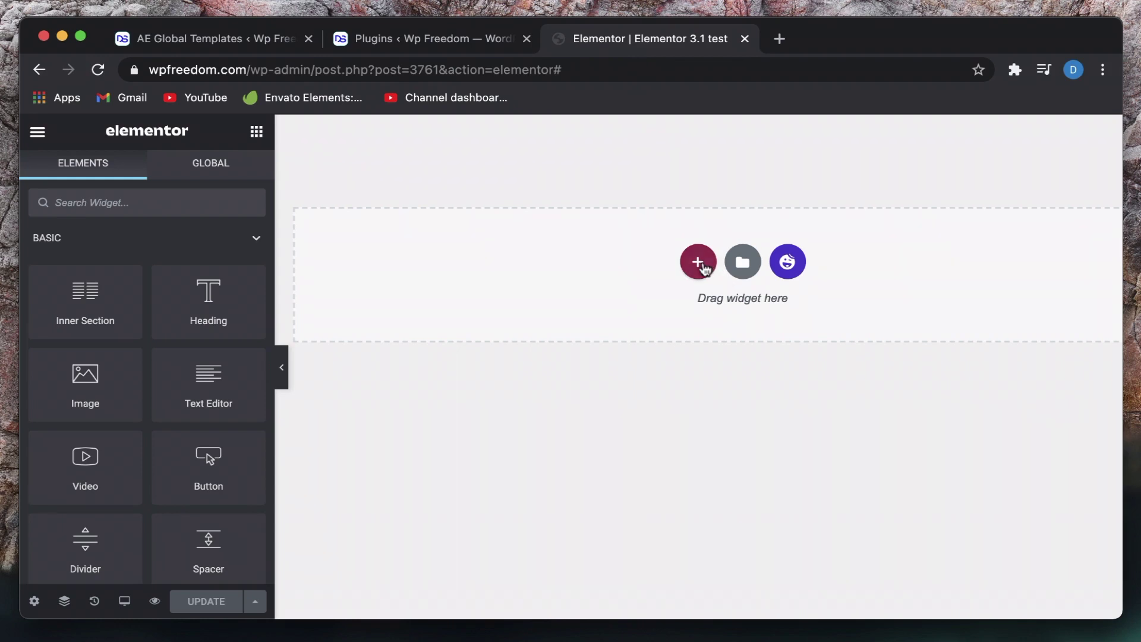
Drop a Shortcode widget into the empty section and paste [INSERT_ELEMENTOR id="1957"] into it
left_click(138, 203)
type("shi")
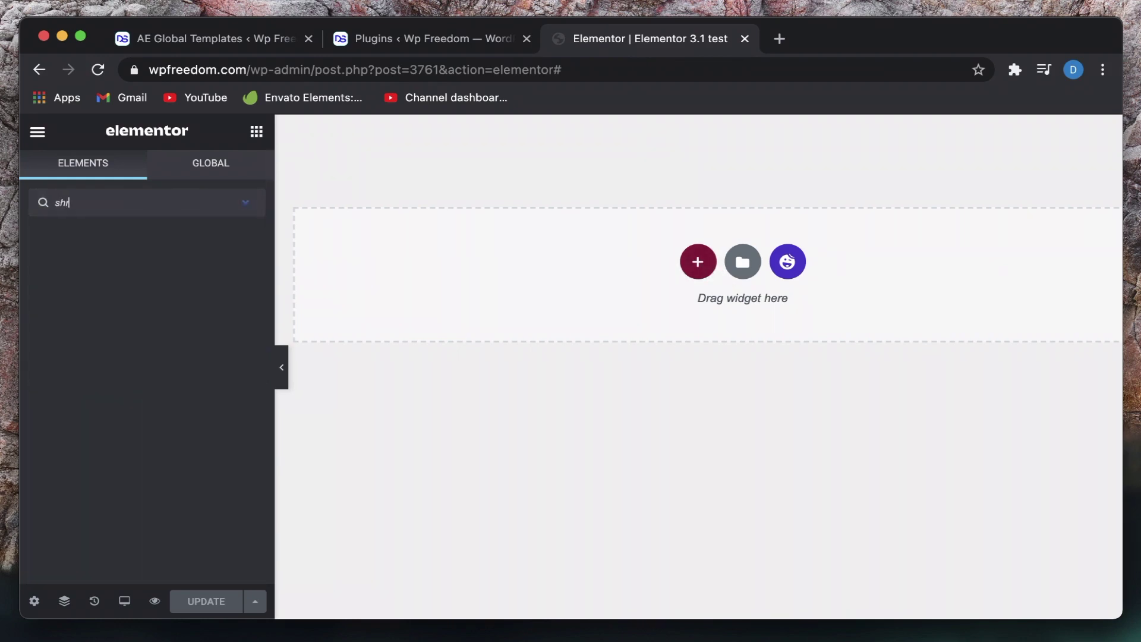
key("BackSpace")
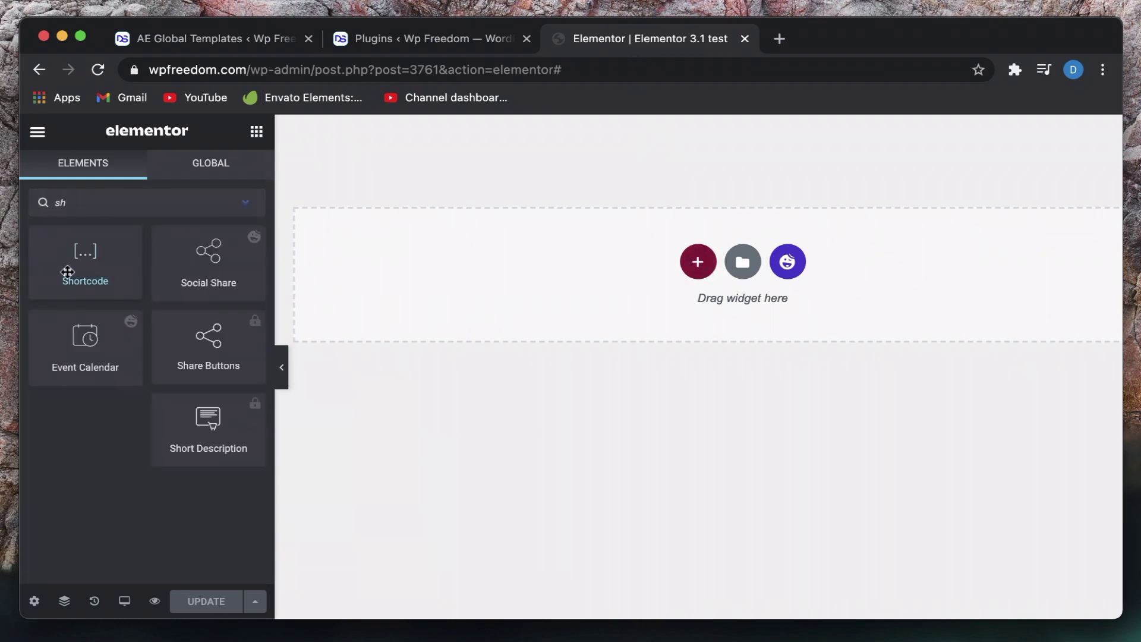
left_click_drag(68, 280, 547, 324)
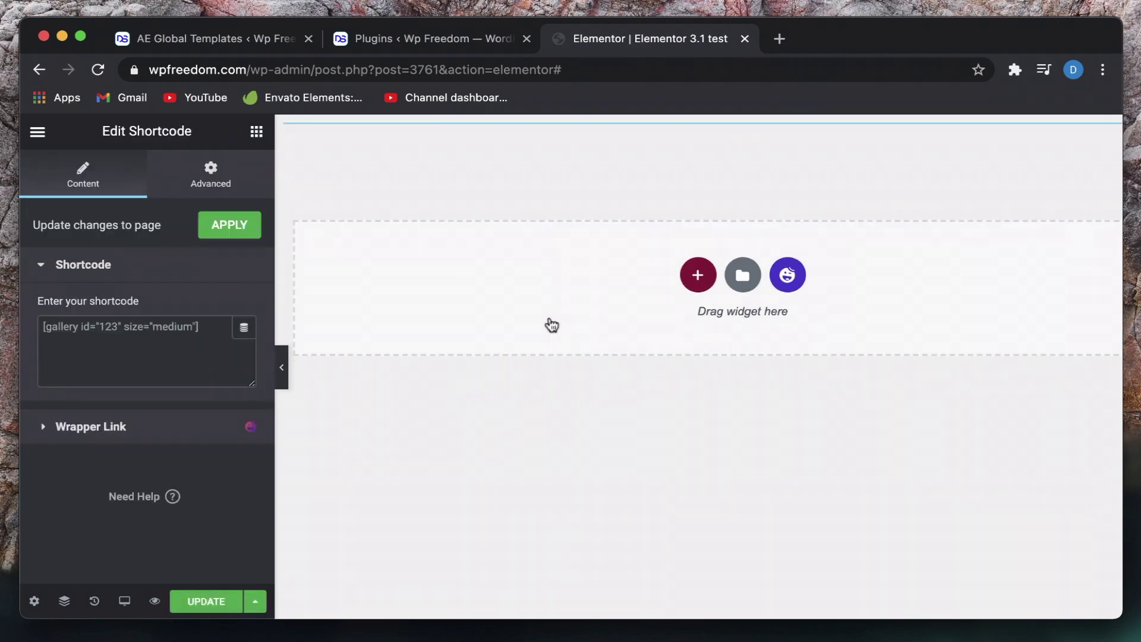
left_click(132, 325)
key("super+v")
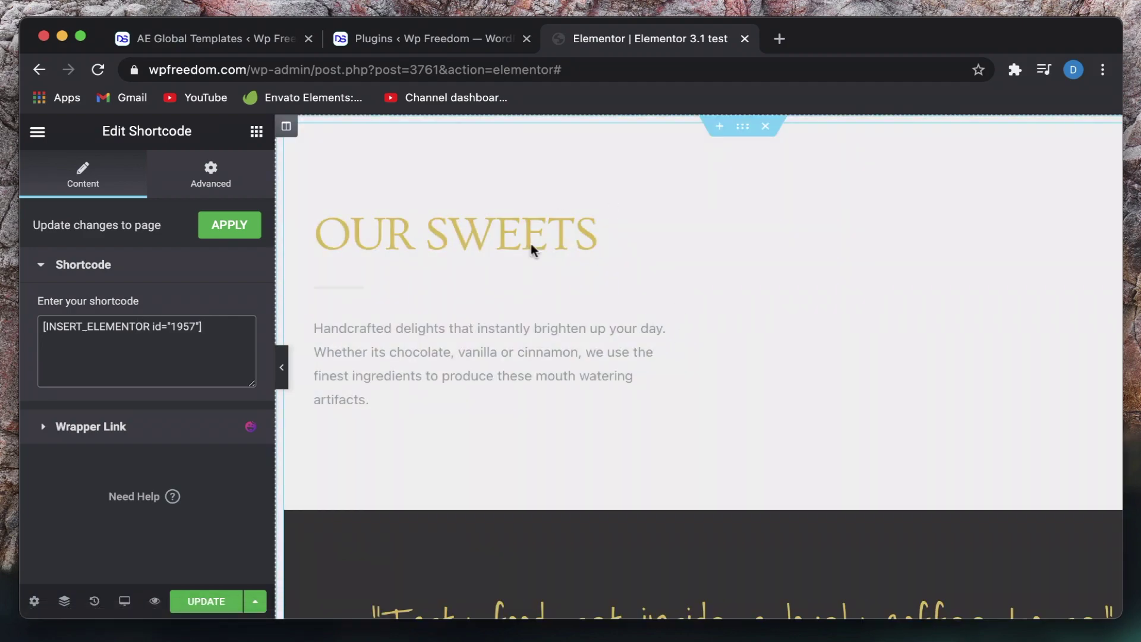
scroll(591, 394, "down", 15)
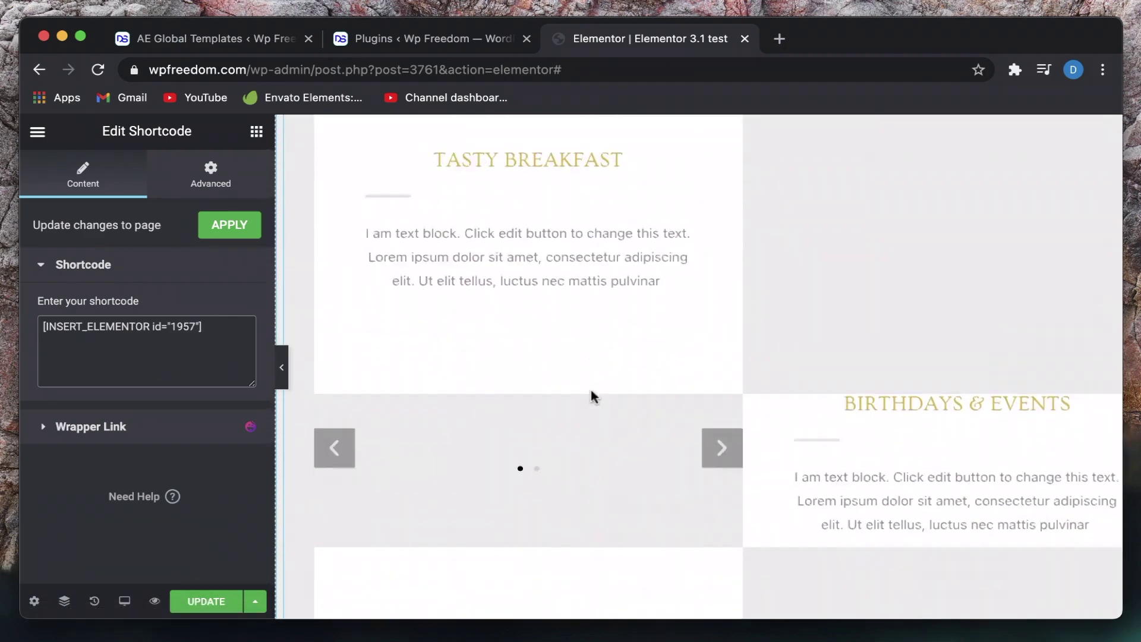
scroll(591, 390, "down", 7)
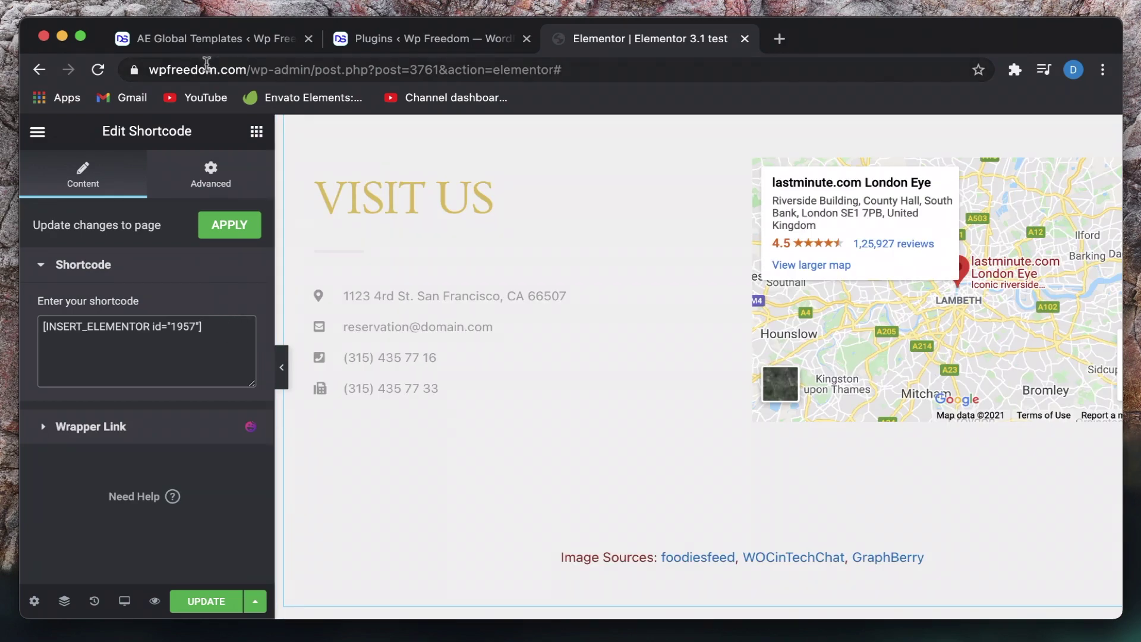
left_click(184, 39)
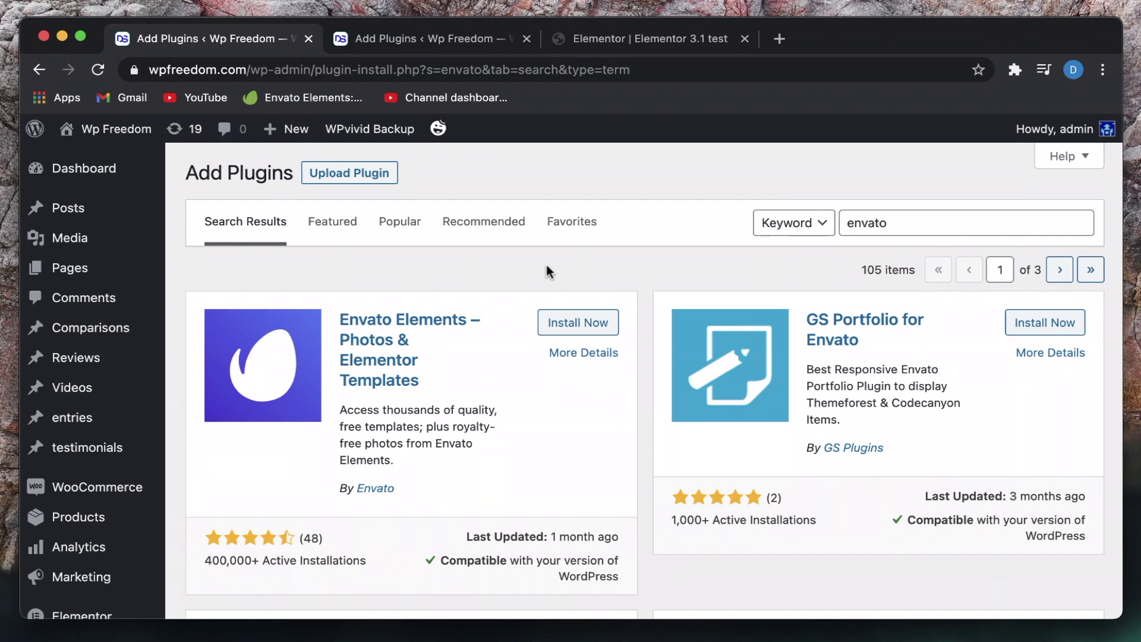
Install and activate Envato Elements from the 'envato' search results, then go back to the Elementor editor
left_click(571, 321)
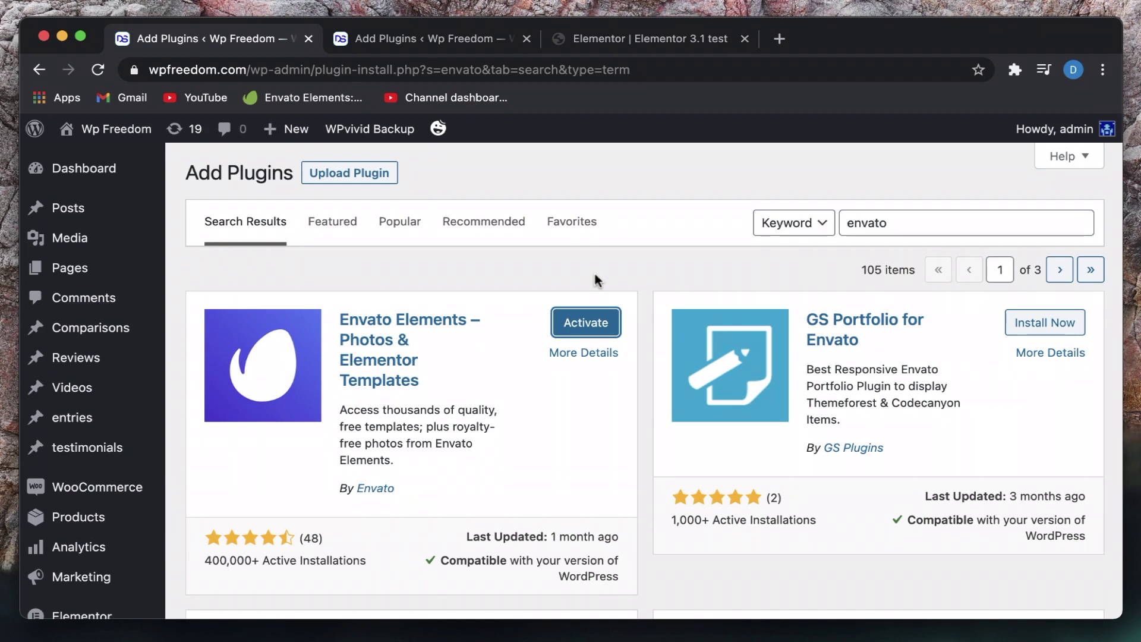
left_click(586, 323)
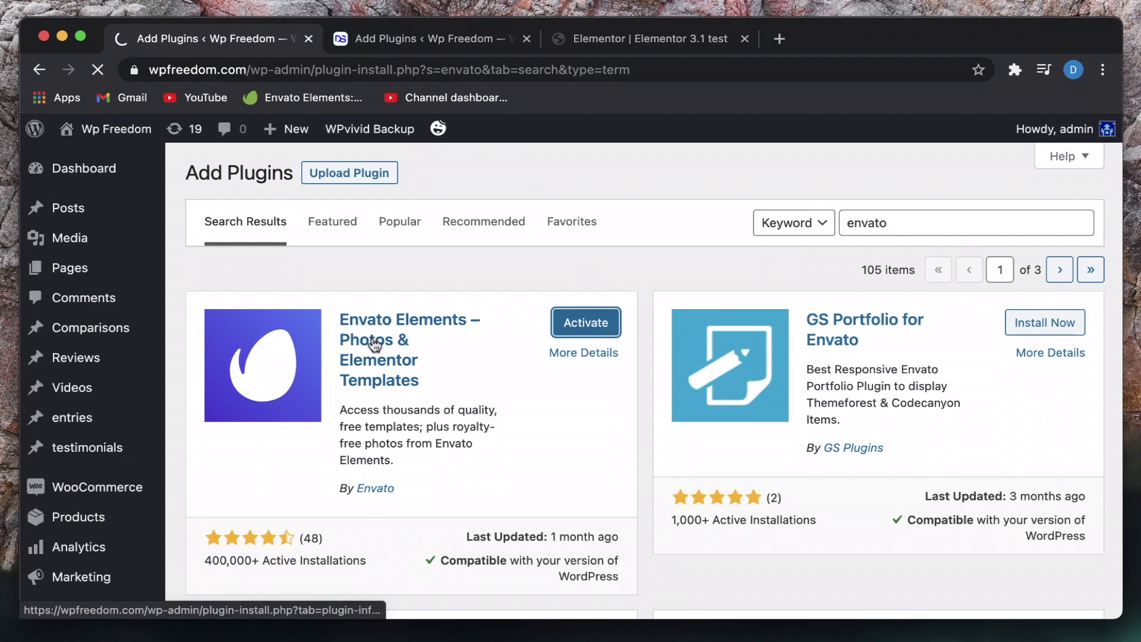
left_click(614, 41)
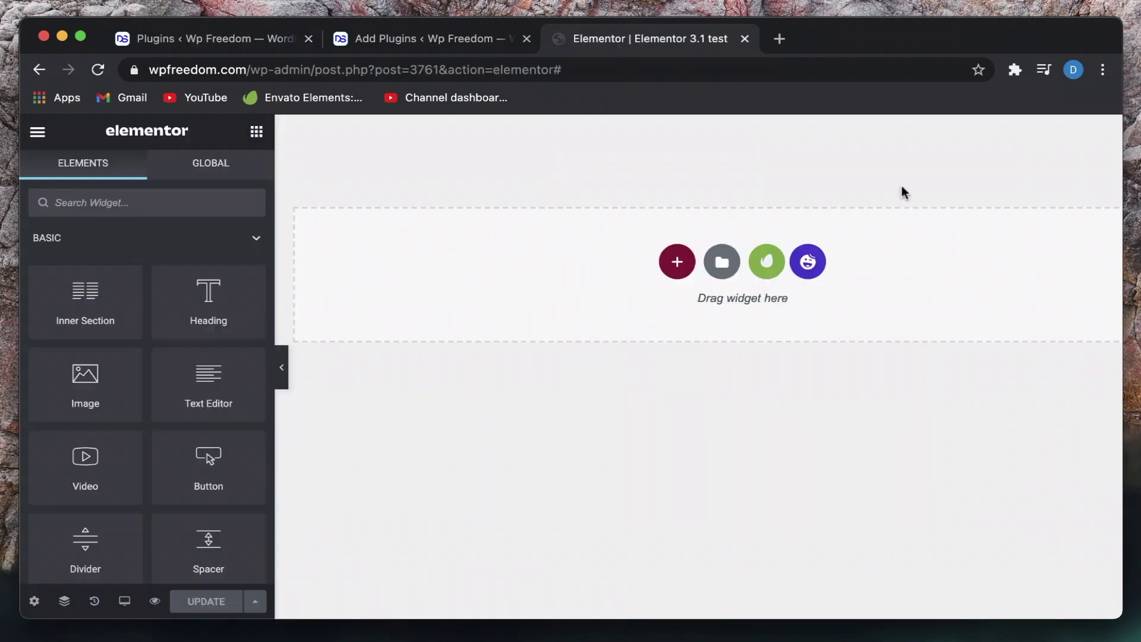
left_click(768, 263)
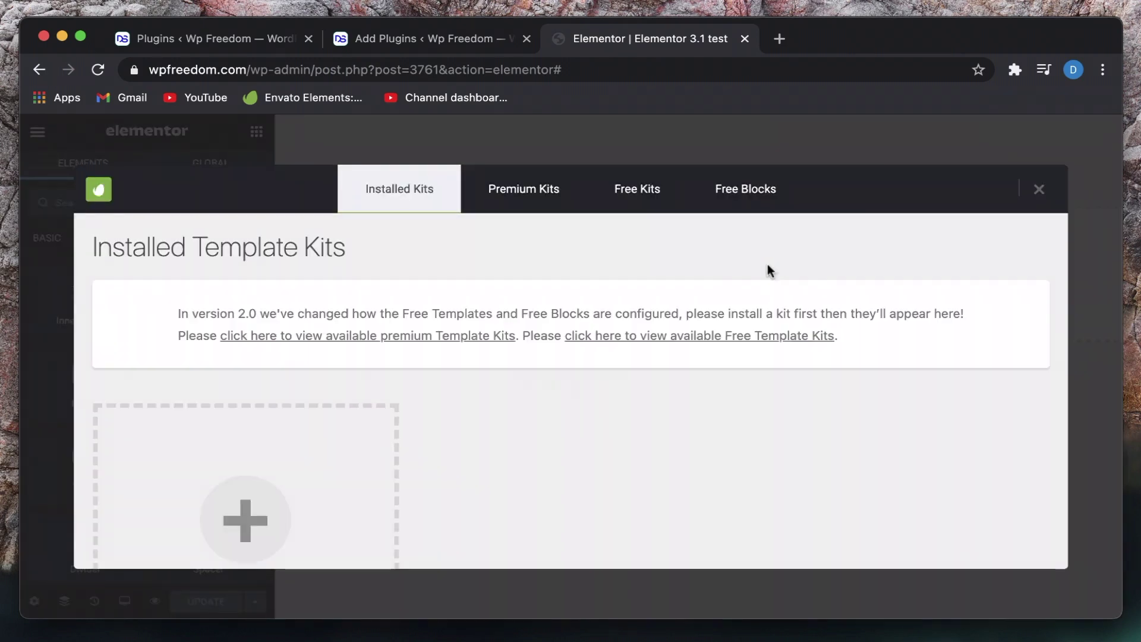
left_click(650, 205)
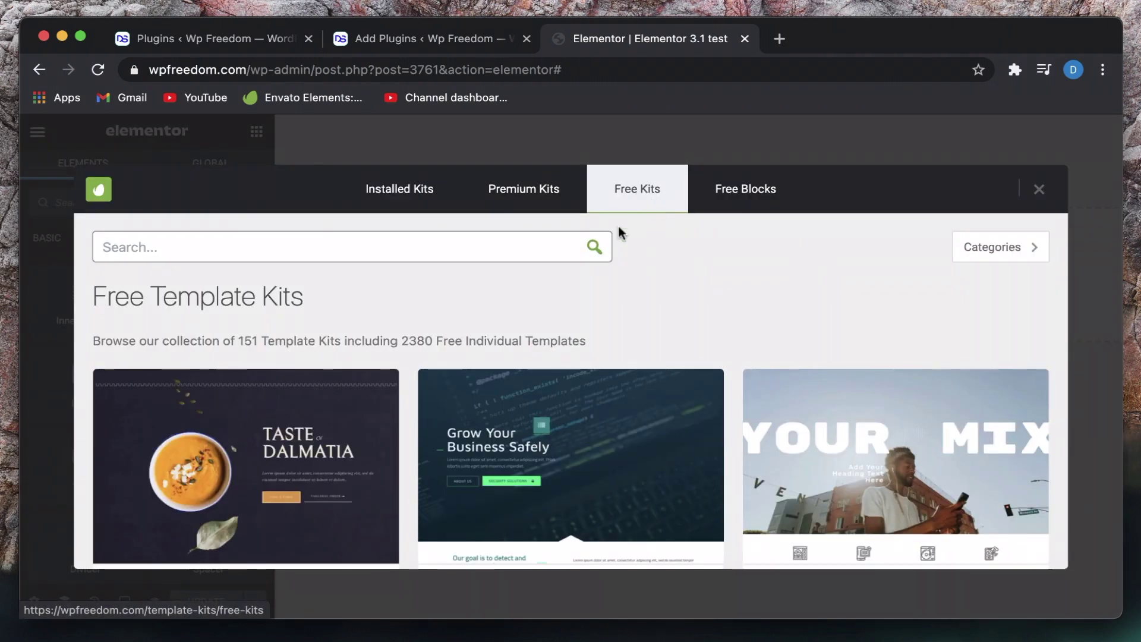
scroll(537, 366, "down", 3)
scroll(311, 352, "down", 10)
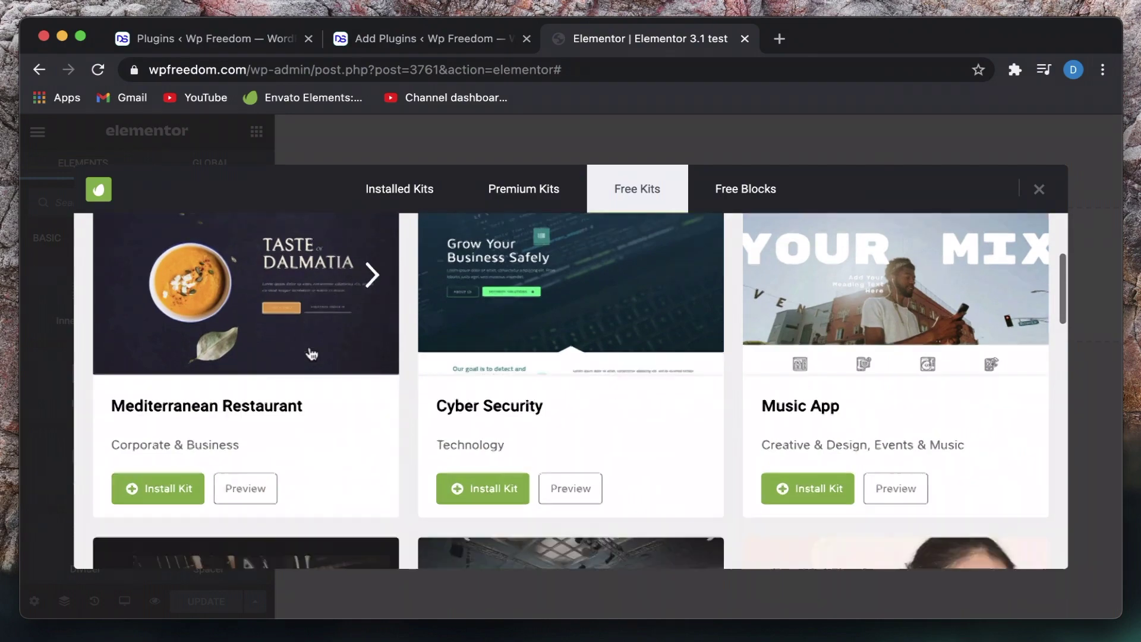
scroll(310, 353, "down", 10)
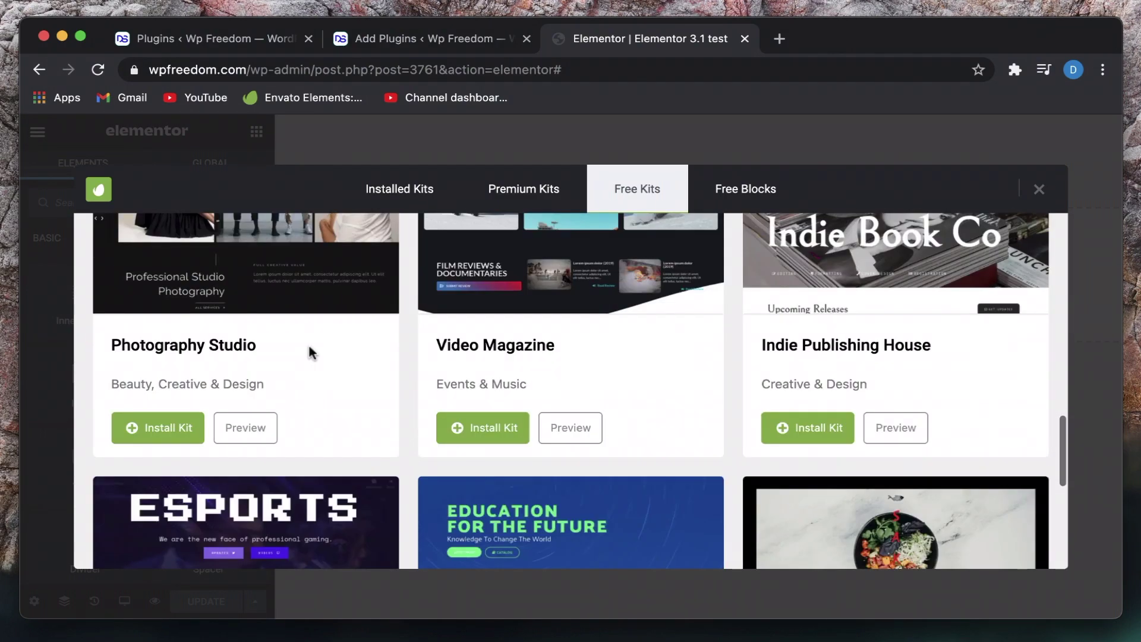
scroll(310, 352, "down", 3)
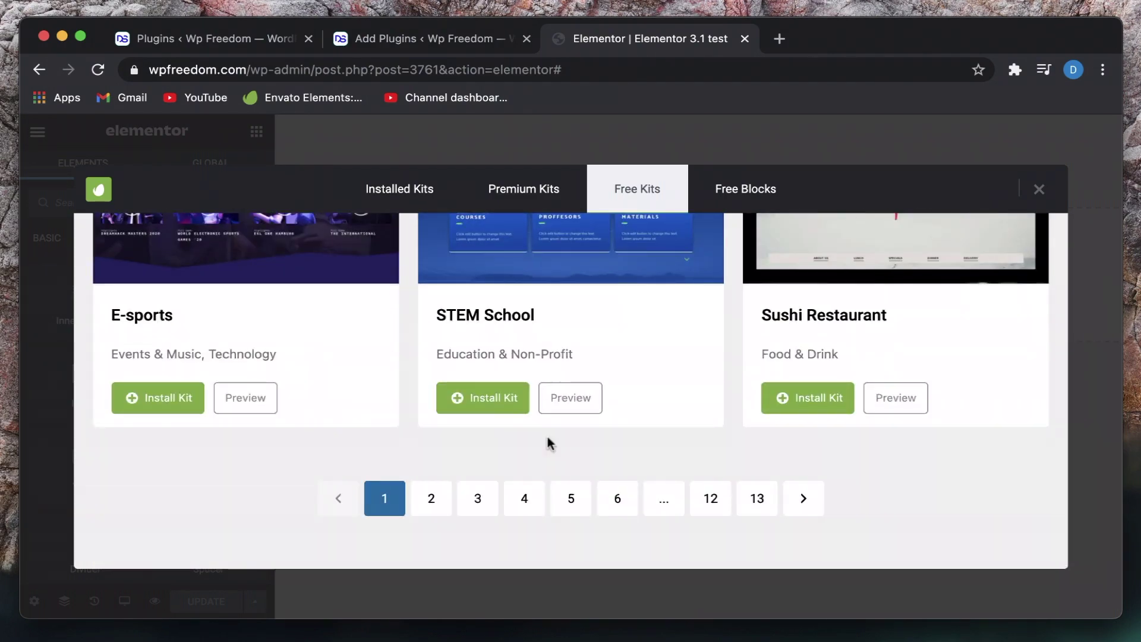
scroll(838, 468, "up", 20)
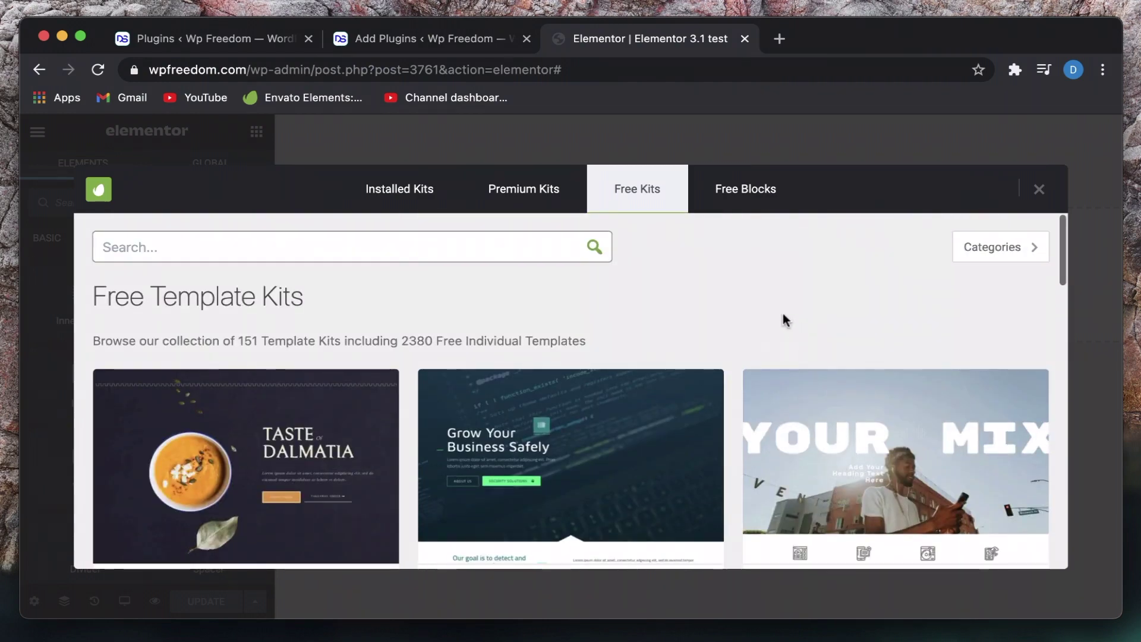
left_click(544, 205)
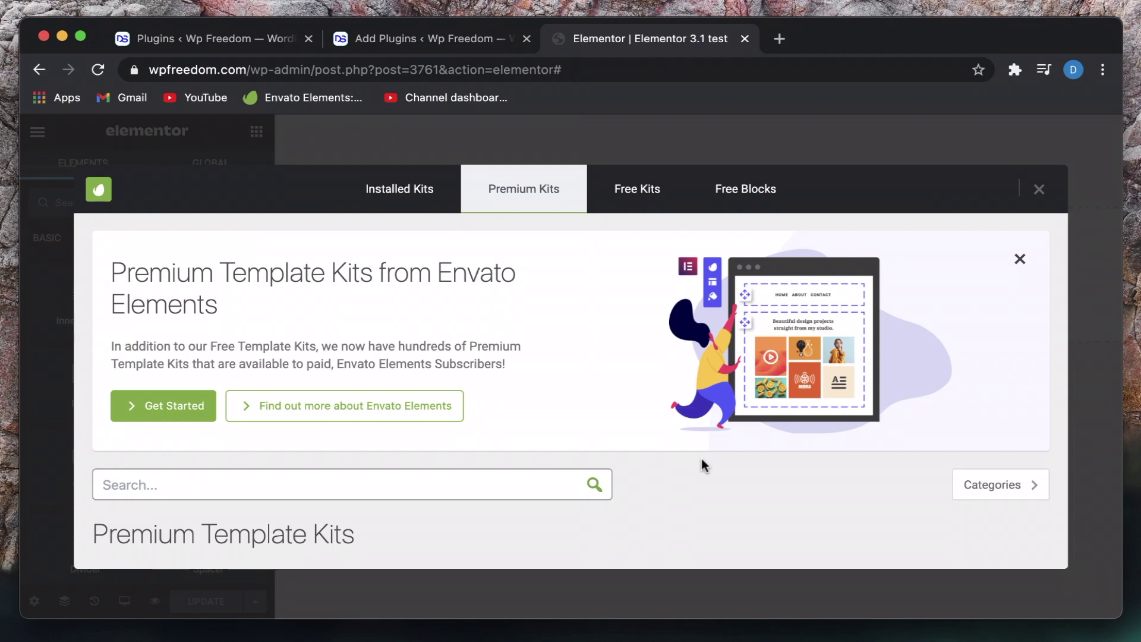
left_click(632, 188)
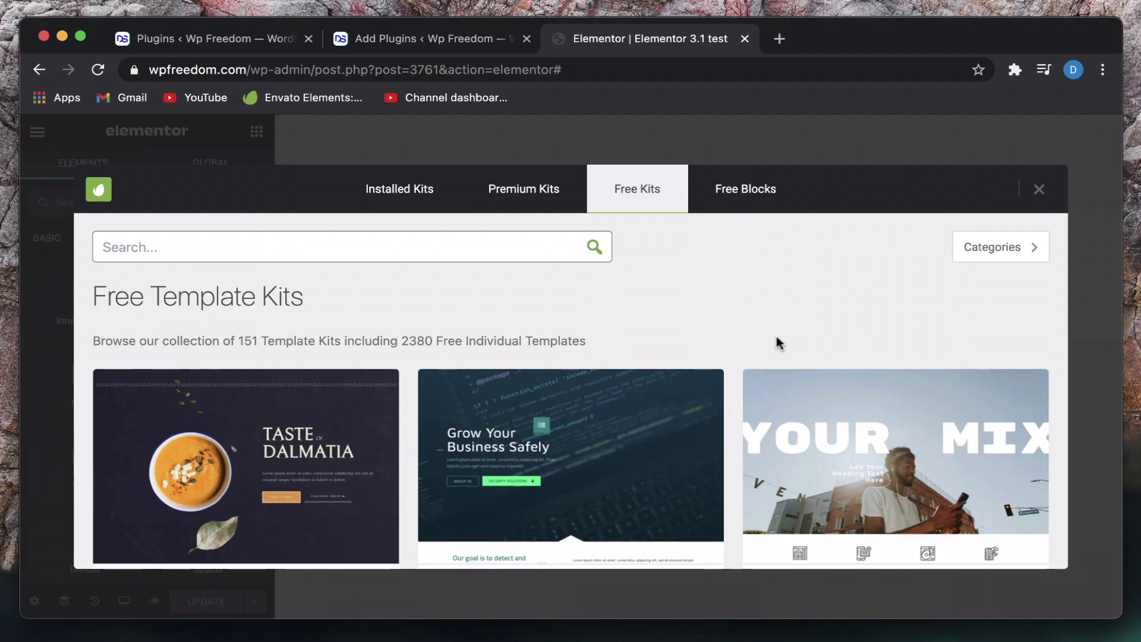
scroll(777, 340, "down", 3)
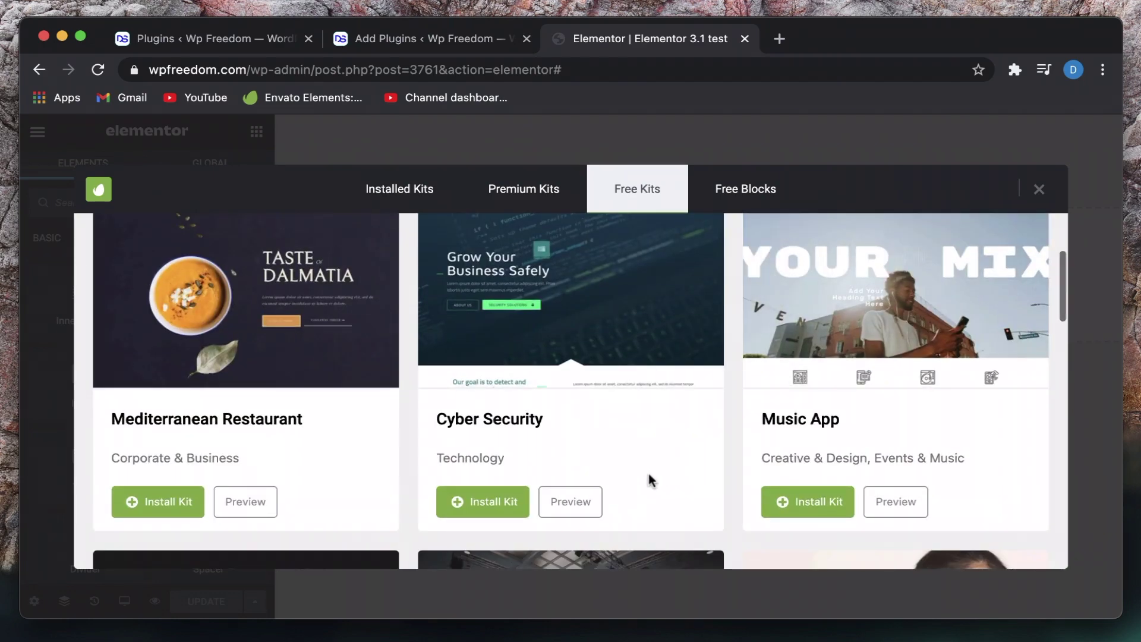
scroll(651, 479, "down", 10)
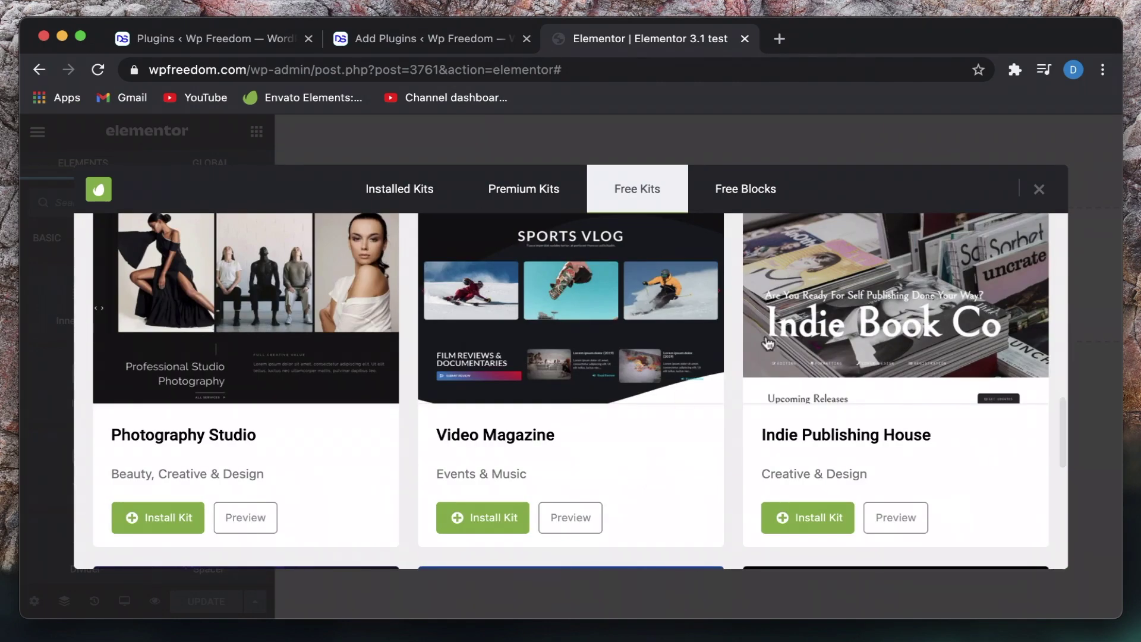
scroll(768, 343, "down", 8)
scroll(687, 473, "down", 2)
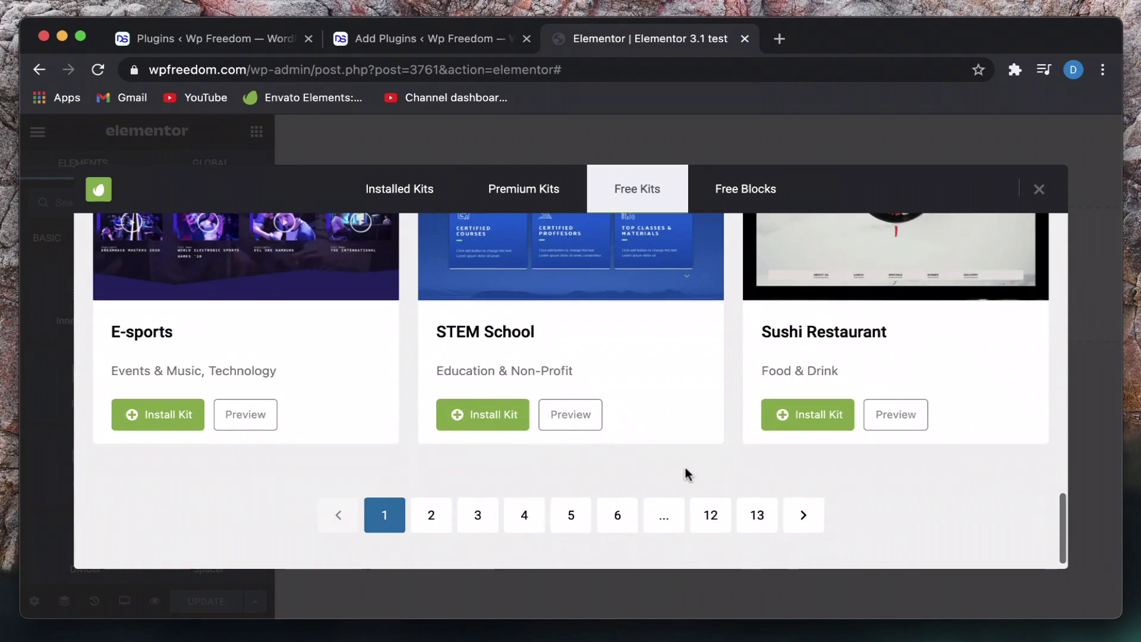
scroll(687, 472, "up", 15)
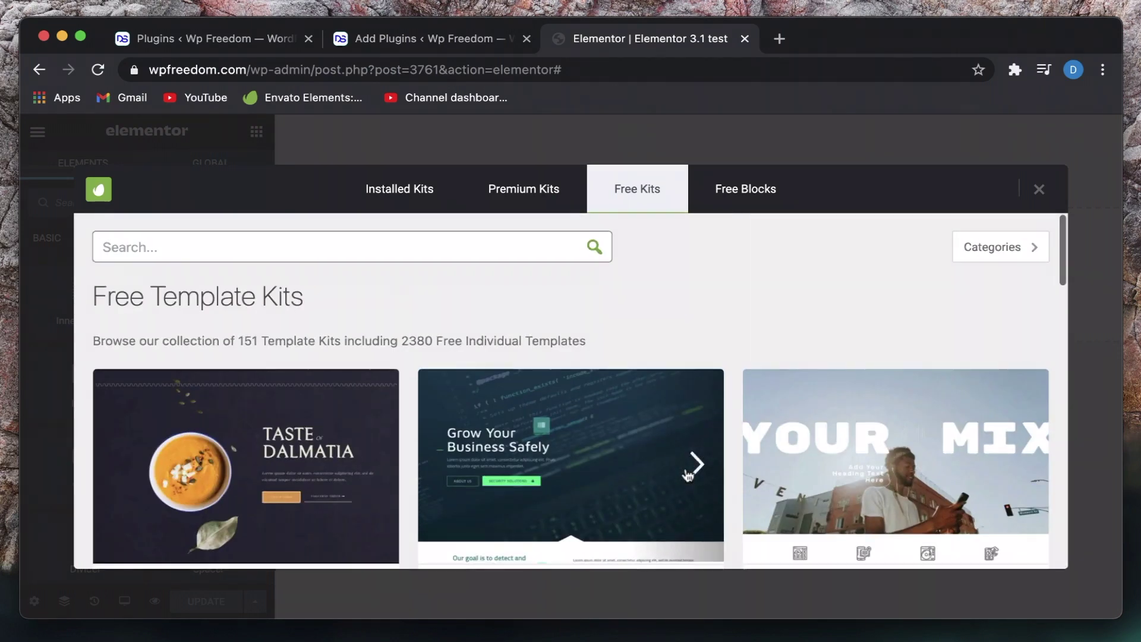
left_click(1039, 189)
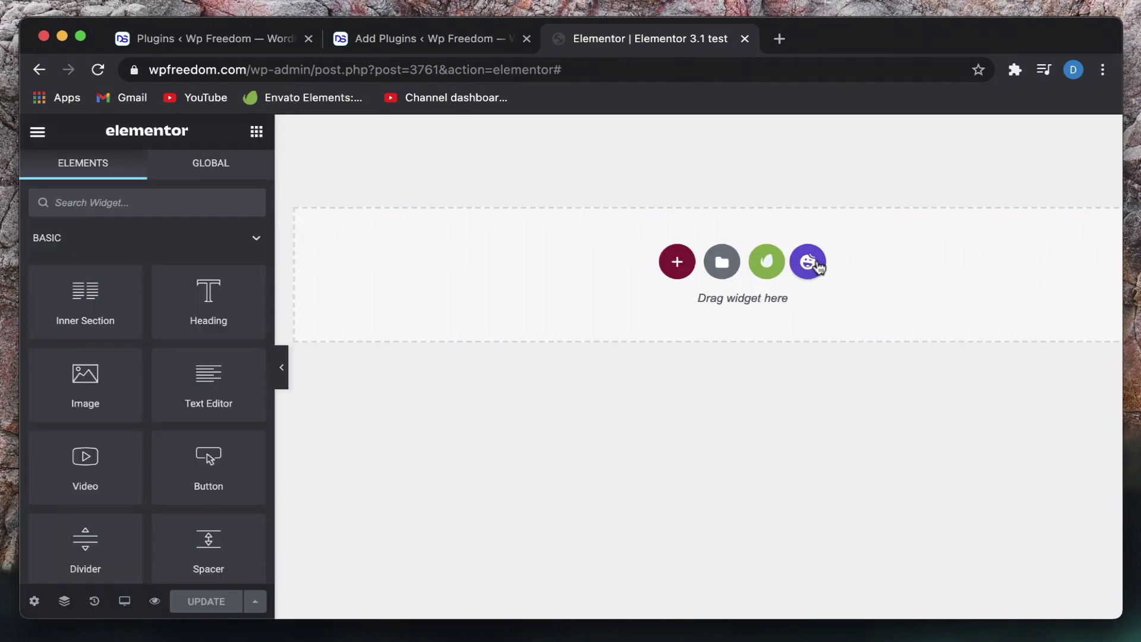